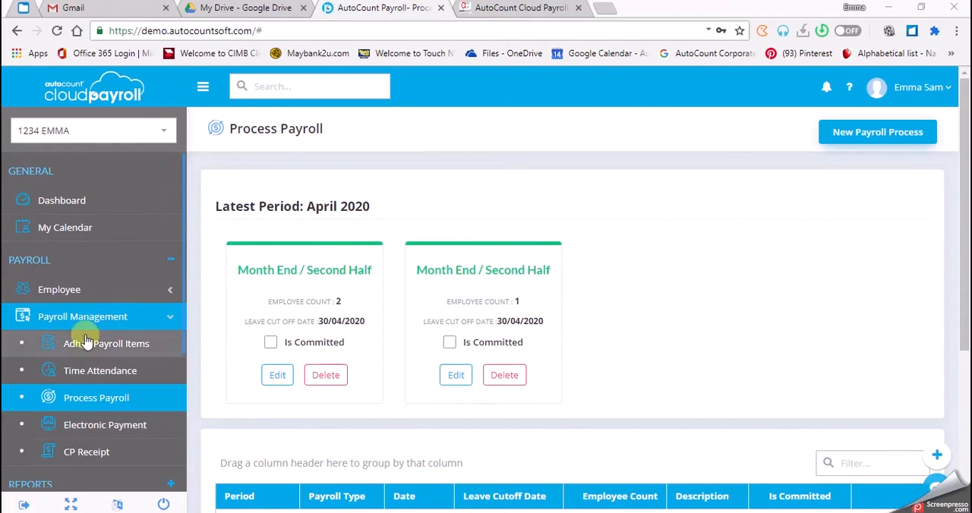
Open the Time Attendance page and review its configuration of the Excel start row and column mappings.
{"action": "left_click", "coordinate": [104, 379]}
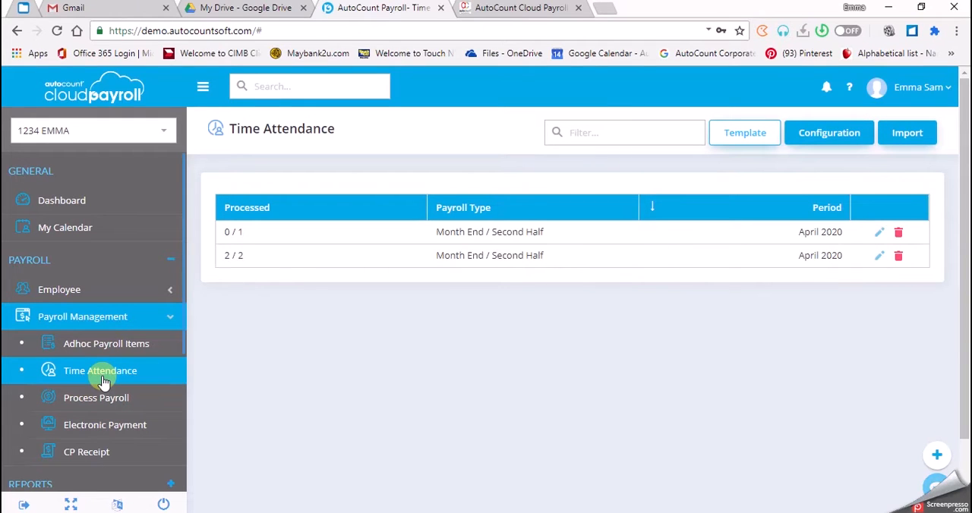
{"action": "left_click", "coordinate": [838, 143]}
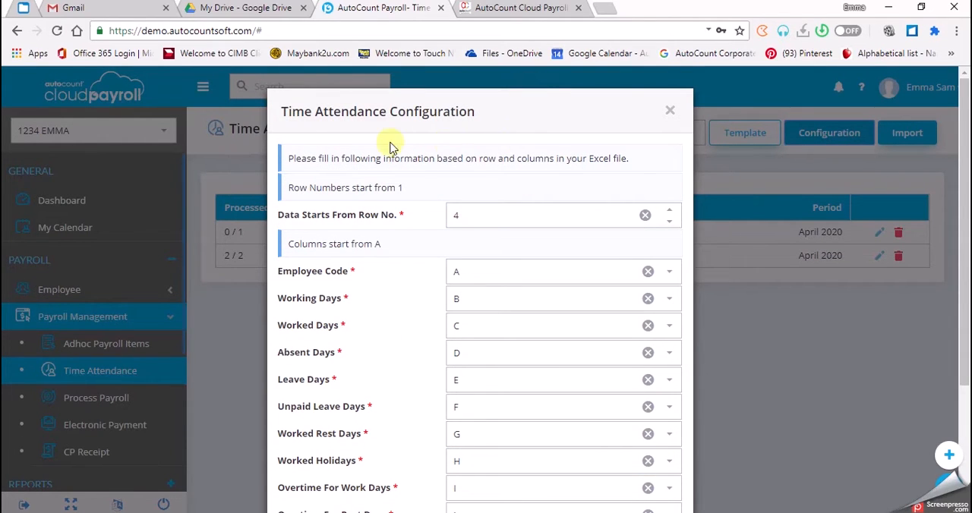
{"action": "left_click", "coordinate": [667, 113]}
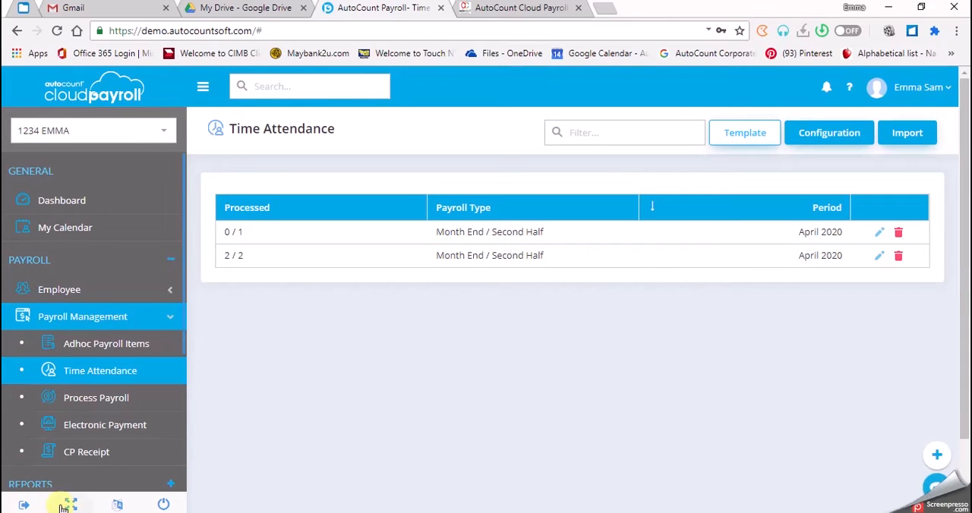
Download the Time Attendance template, view TimeAttendance.xlsx in Excel, and return to the payroll page.
{"action": "left_click", "coordinate": [753, 133]}
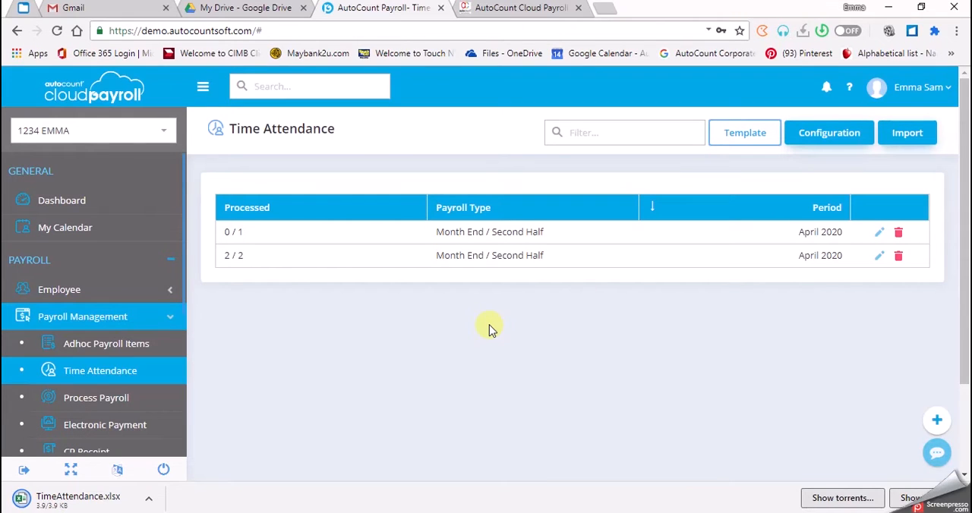
{"action": "left_click", "coordinate": [100, 505]}
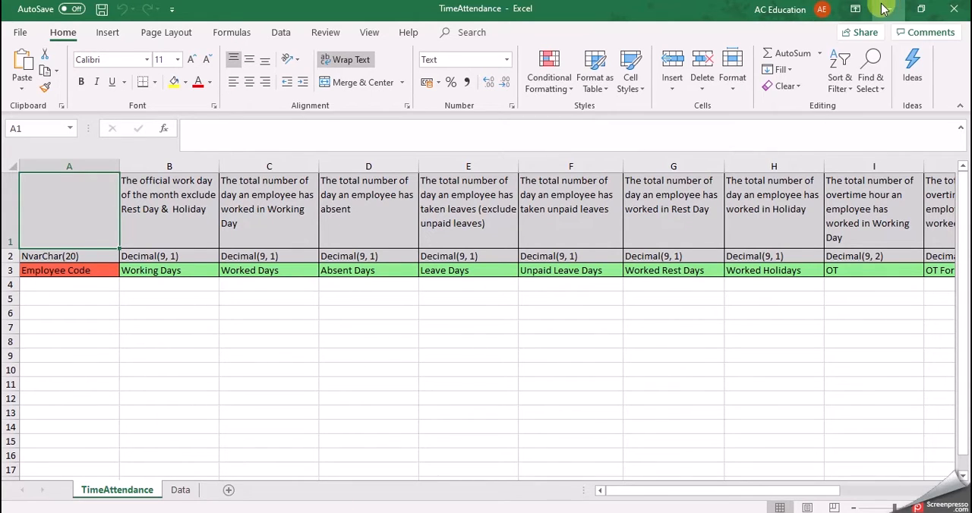
{"action": "left_click", "coordinate": [55, 512]}
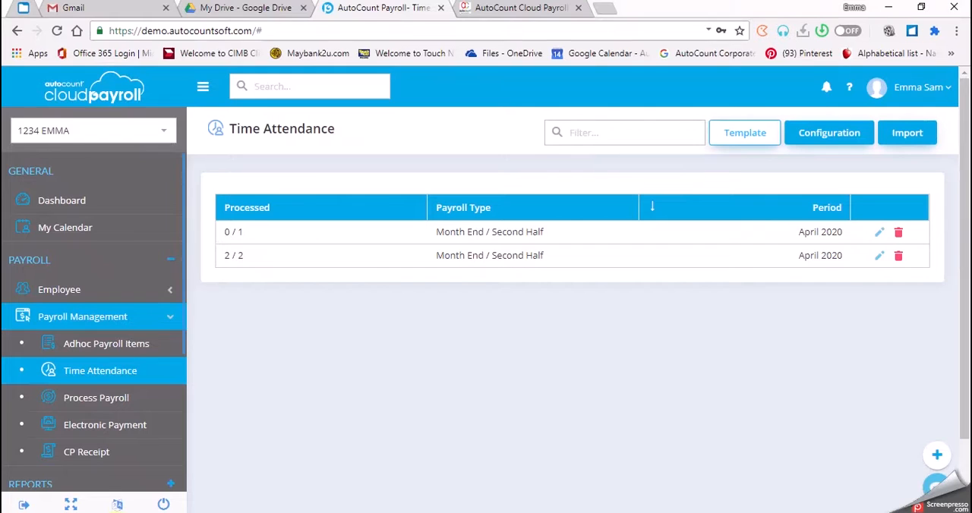
Open the Time Attendance configuration, compare its row and column settings with the Excel template, and close the workbook.
{"action": "left_click", "coordinate": [849, 137]}
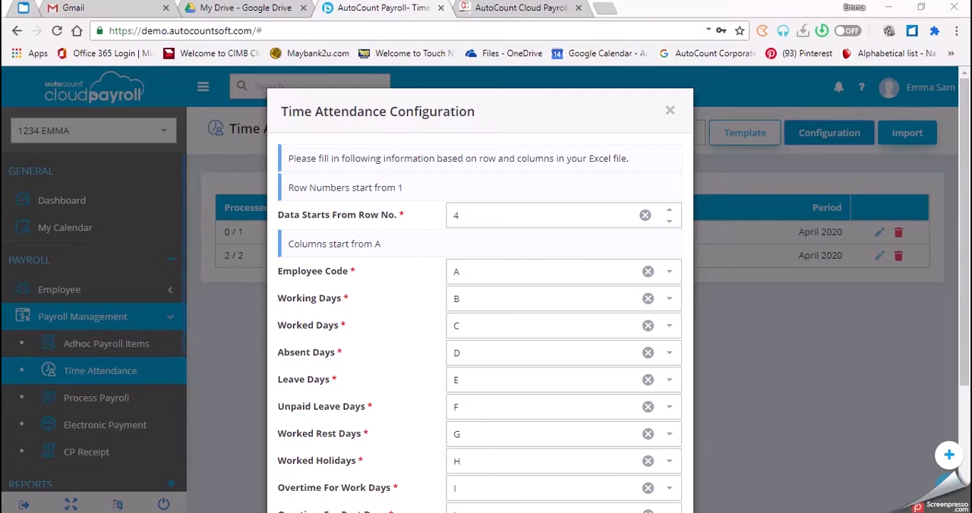
{"action": "key", "text": "alt+Tab"}
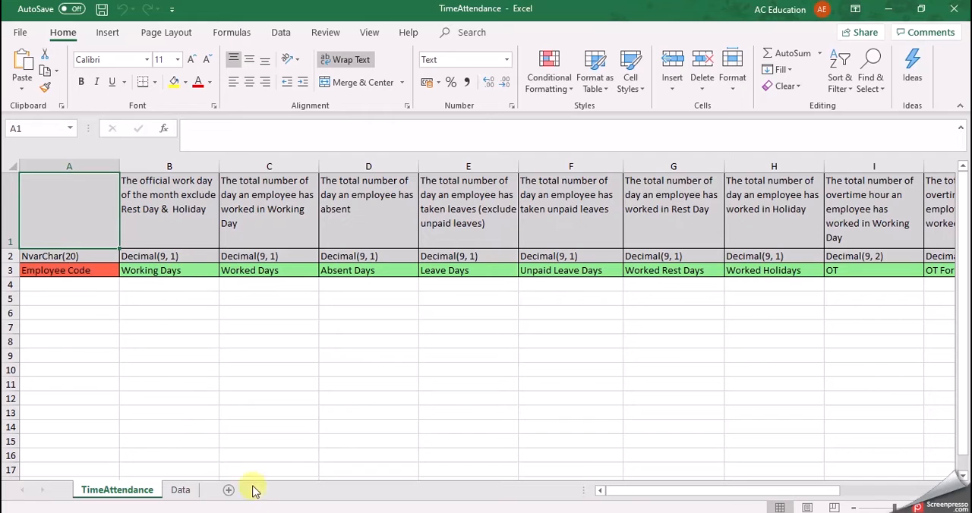
{"action": "key", "text": "alt+Tab"}
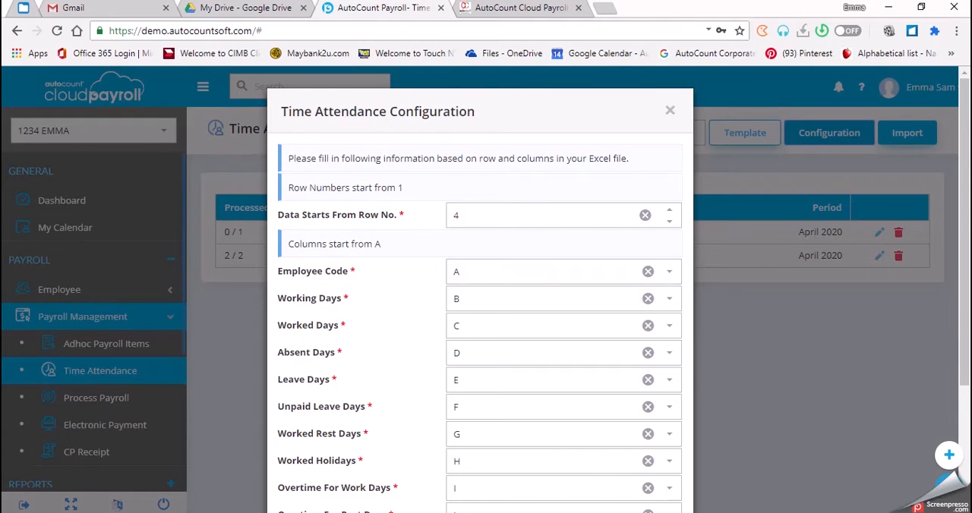
{"action": "key", "text": "alt+Tab"}
{"action": "mouse_move", "coordinate": [298, 512]}
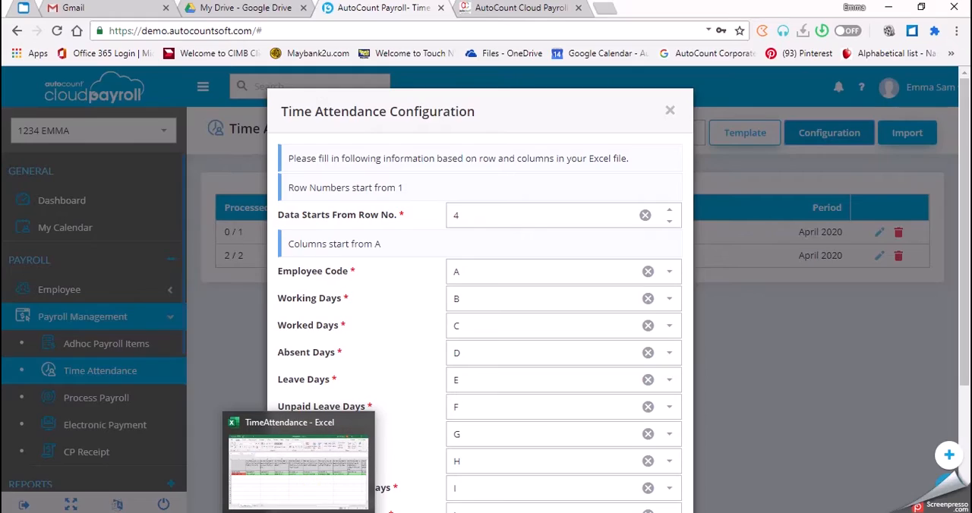
{"action": "left_click", "coordinate": [300, 467]}
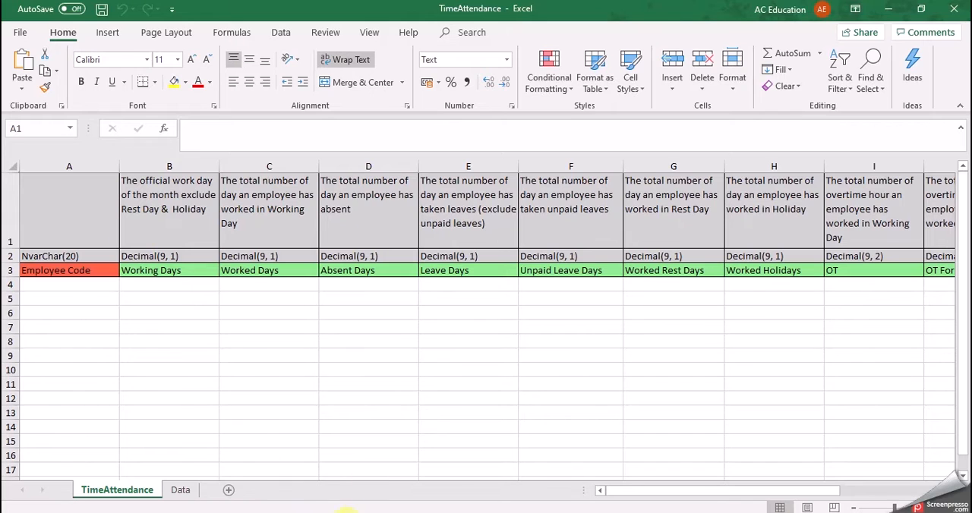
{"action": "key", "text": "alt+Tab"}
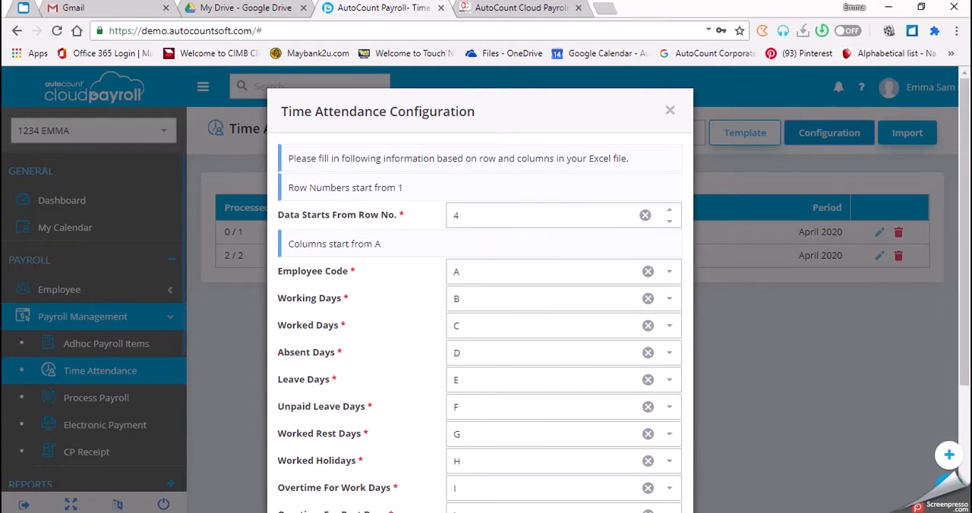
{"action": "key", "text": "alt+Tab"}
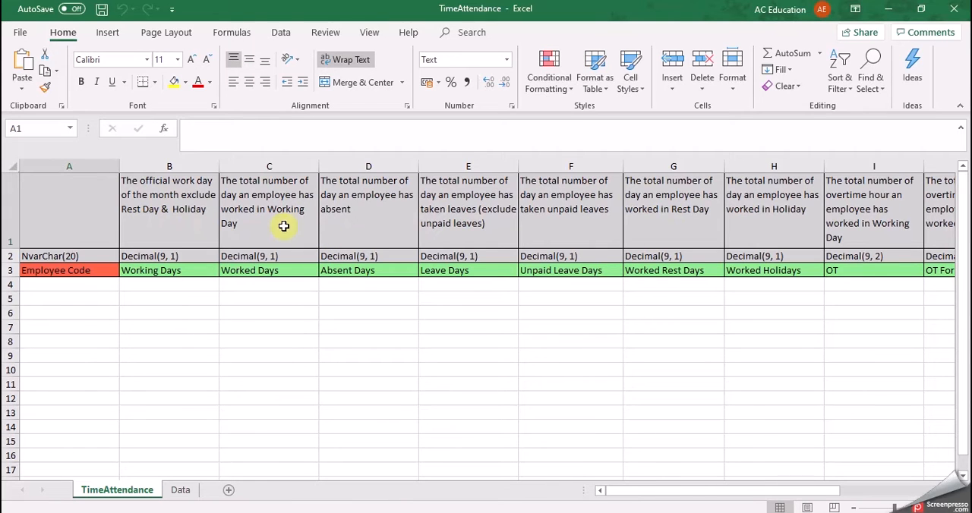
{"action": "left_click", "coordinate": [955, 8]}
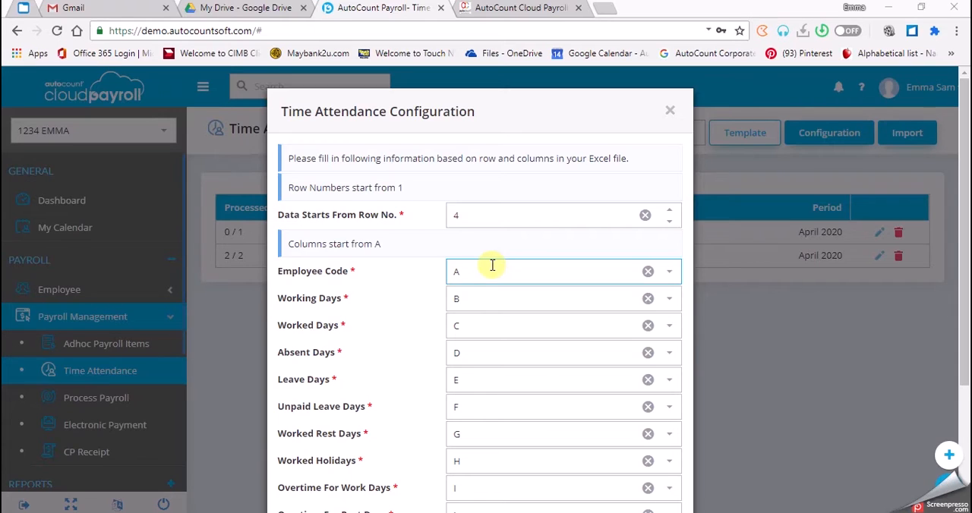
Map Working Days to column G, Worked Days to column H and Absent Days to column I.
{"action": "left_click", "coordinate": [475, 297]}
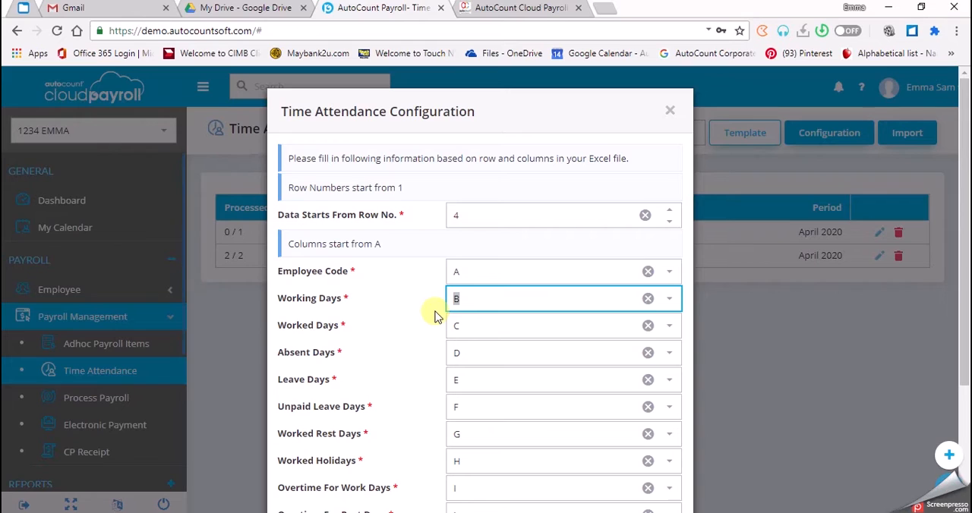
{"action": "left_click", "coordinate": [668, 299]}
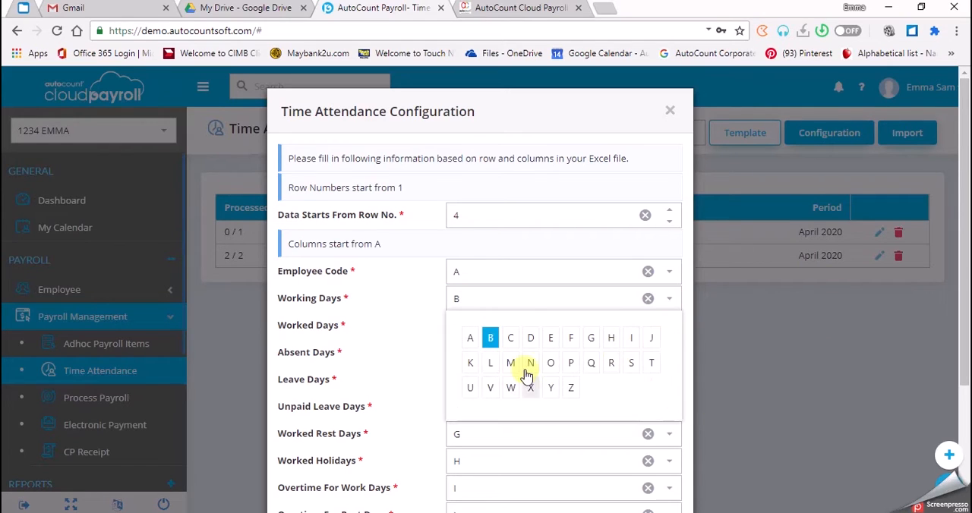
{"action": "left_click", "coordinate": [591, 338]}
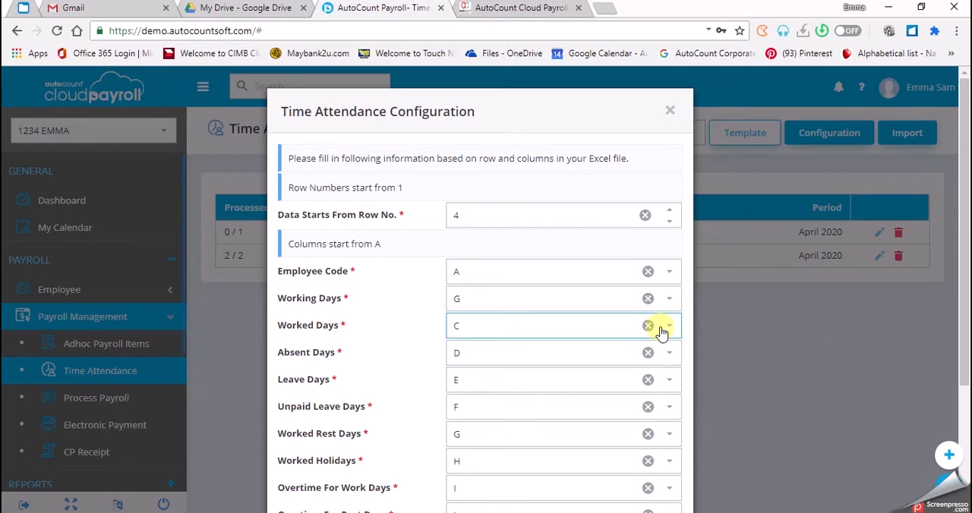
{"action": "left_click", "coordinate": [667, 328]}
{"action": "left_click", "coordinate": [611, 370]}
{"action": "left_click", "coordinate": [674, 359]}
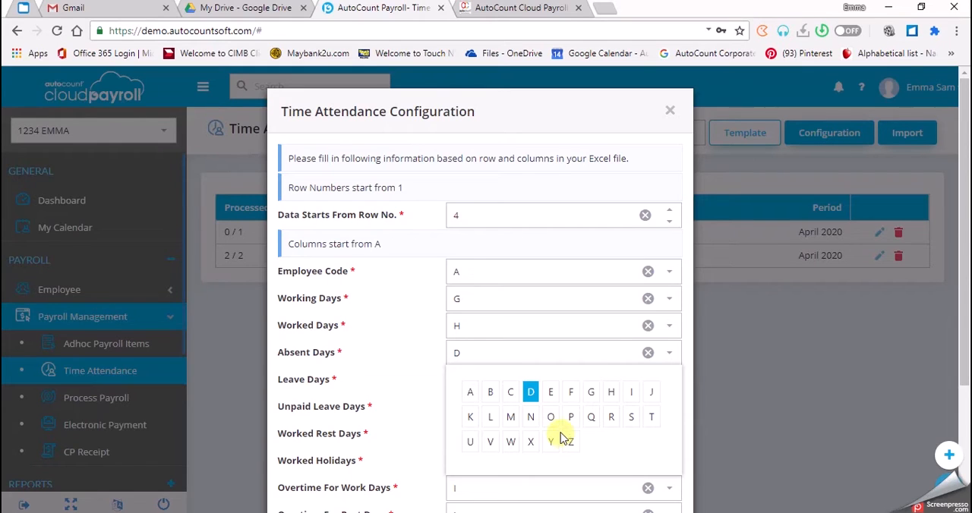
{"action": "left_click", "coordinate": [631, 391]}
Map Leave Days to column J and Unpaid Leave Days to column K.
{"action": "left_click", "coordinate": [672, 389]}
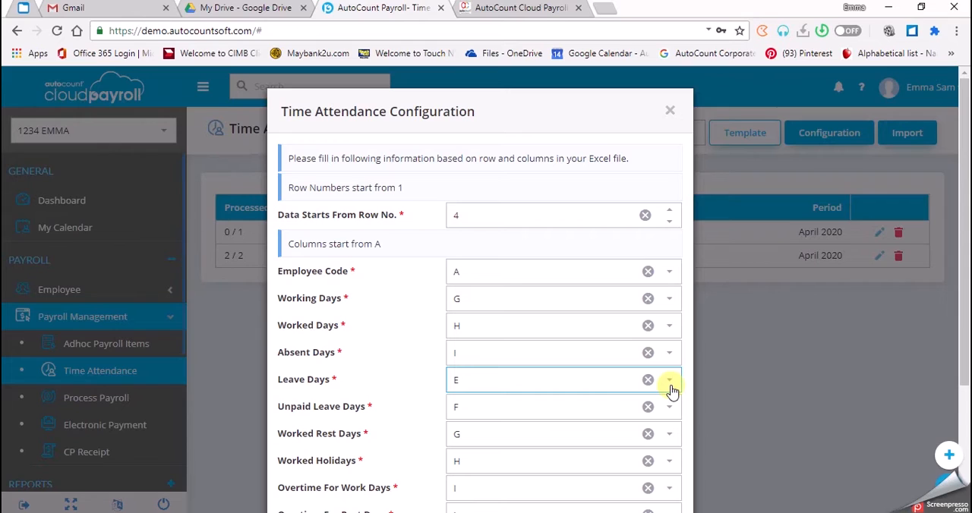
{"action": "left_click", "coordinate": [669, 381]}
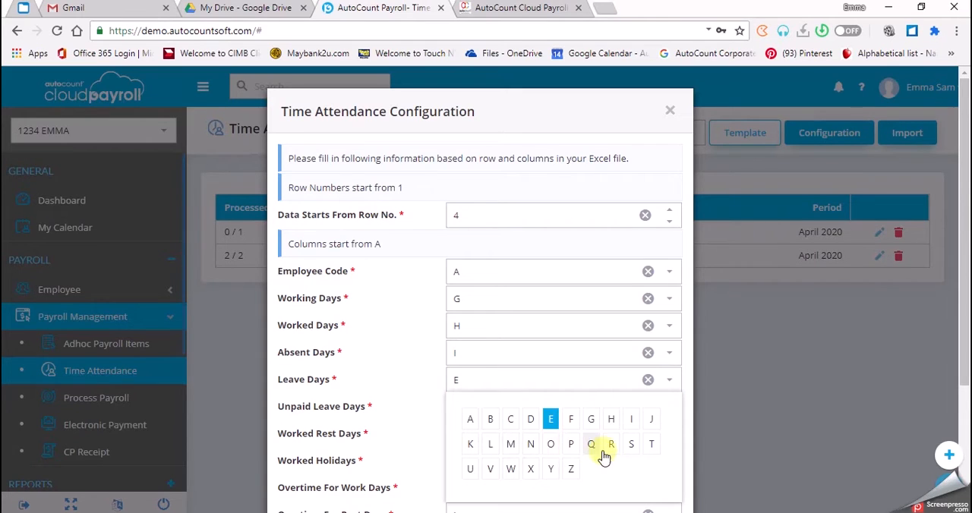
{"action": "left_click", "coordinate": [650, 420]}
{"action": "left_click", "coordinate": [653, 414]}
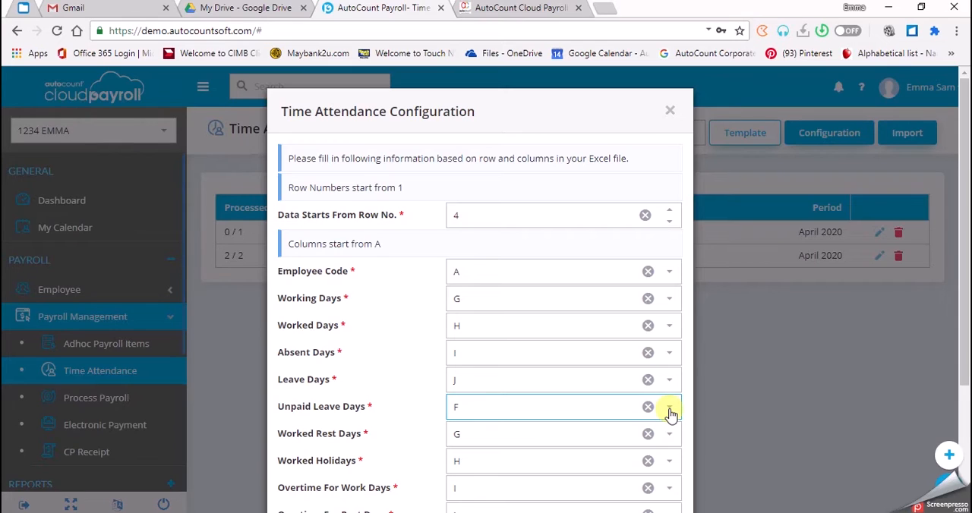
{"action": "left_click", "coordinate": [670, 412]}
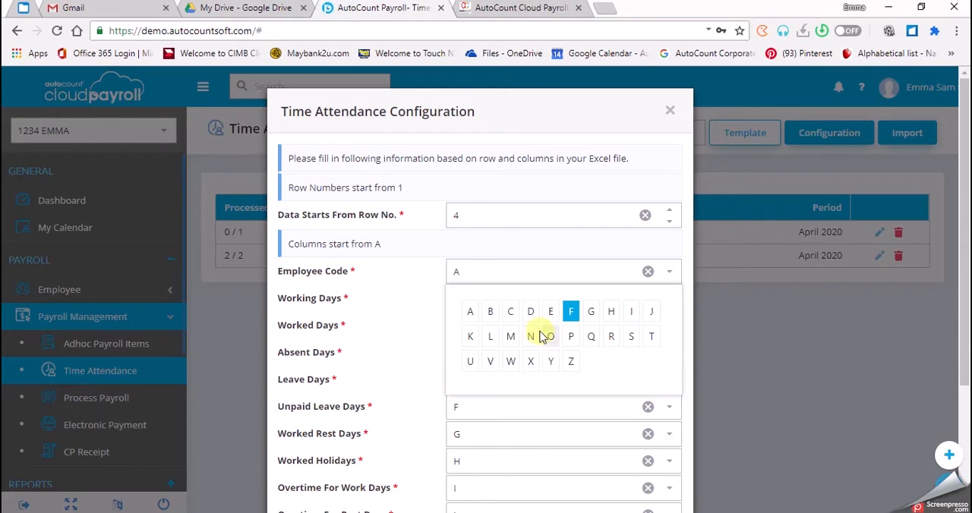
{"action": "left_click", "coordinate": [469, 337]}
Map Worked Rest Days to column B and Worked Holidays to column C.
{"action": "left_click", "coordinate": [672, 436]}
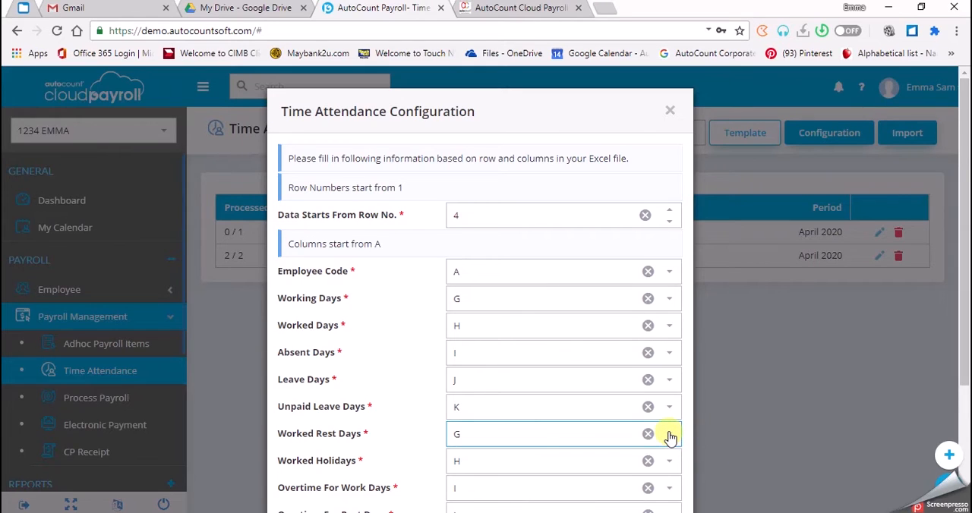
{"action": "left_click", "coordinate": [669, 436]}
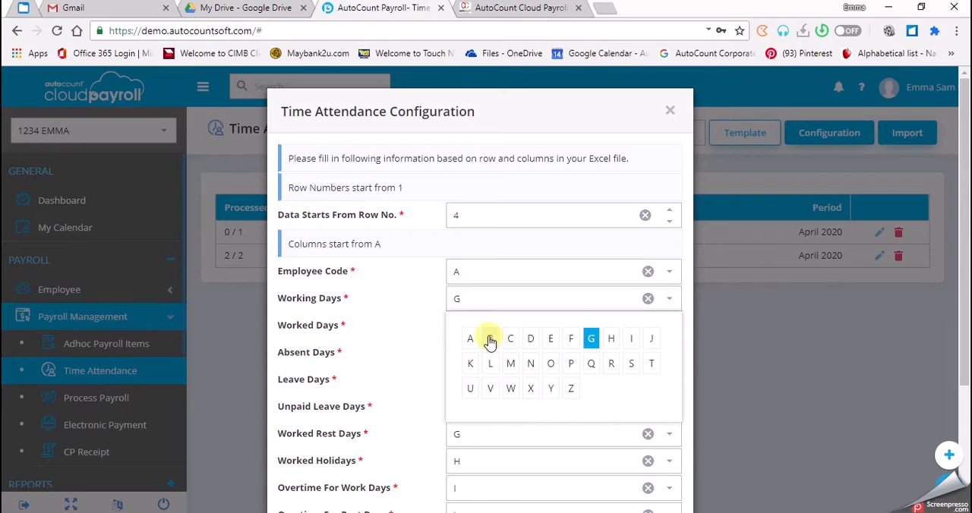
{"action": "left_click", "coordinate": [489, 338]}
{"action": "left_click", "coordinate": [669, 460]}
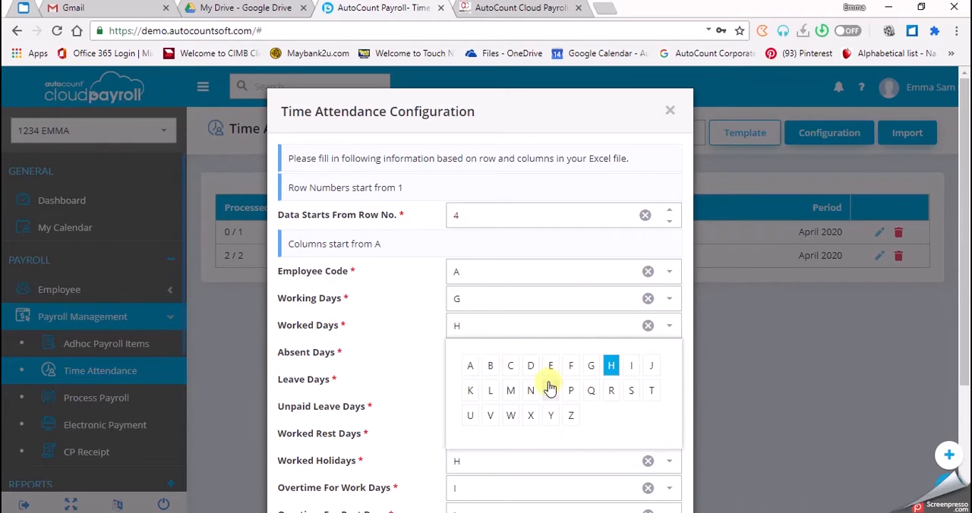
{"action": "left_click", "coordinate": [514, 365]}
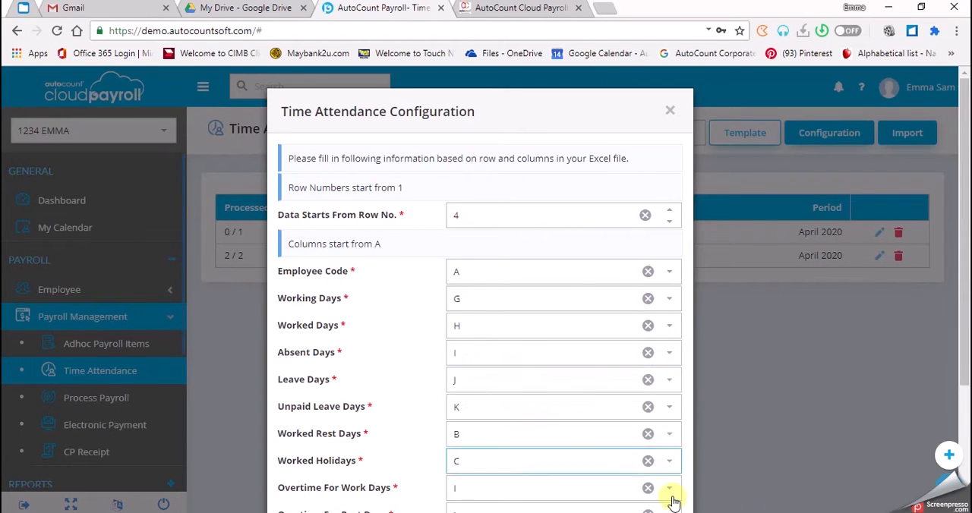
Map Overtime For Work Days to column D.
{"action": "left_click", "coordinate": [667, 486]}
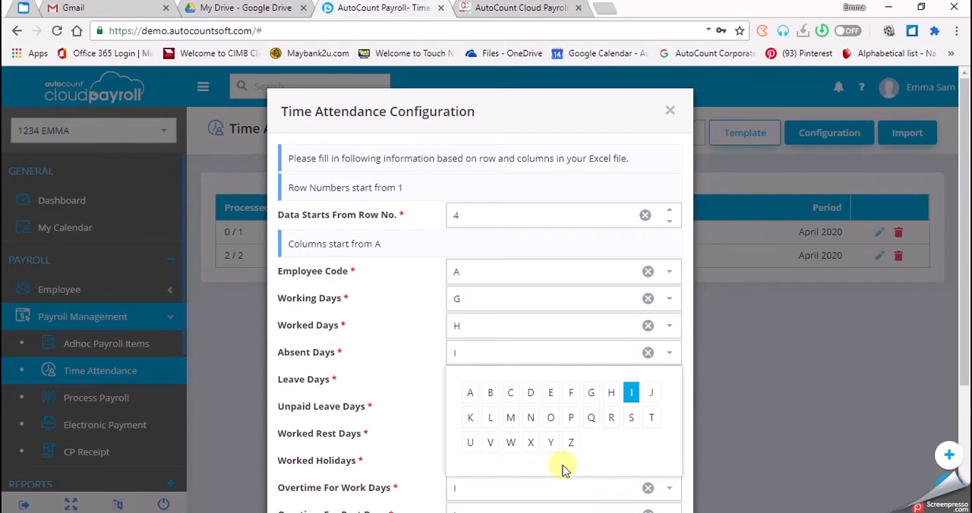
{"action": "left_click", "coordinate": [551, 392]}
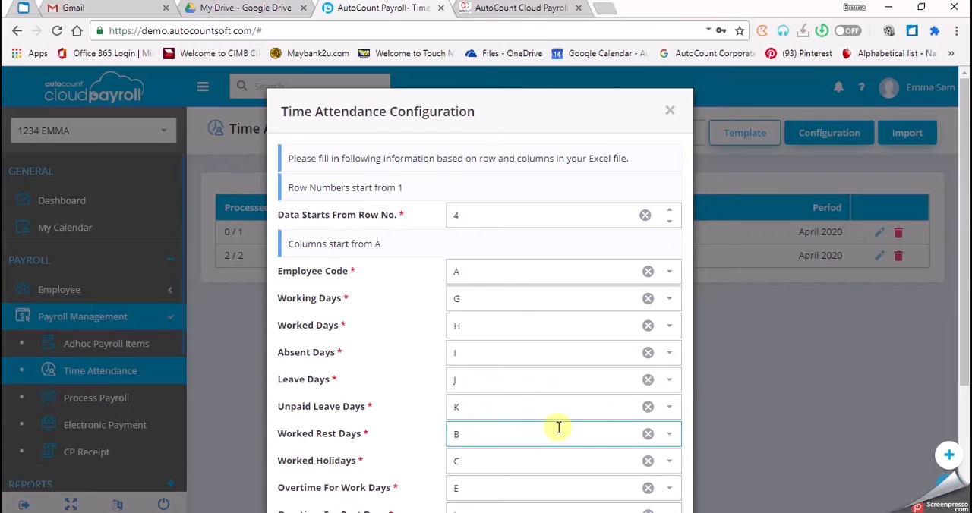
{"action": "scroll", "coordinate": [558, 427], "scroll_direction": "down", "scroll_amount": 1}
{"action": "left_click", "coordinate": [680, 428]}
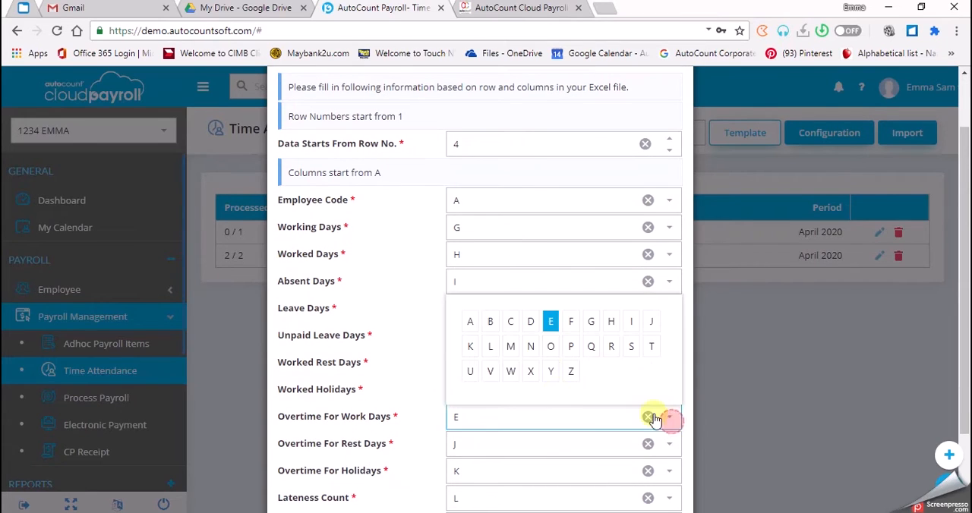
{"action": "left_click", "coordinate": [526, 321]}
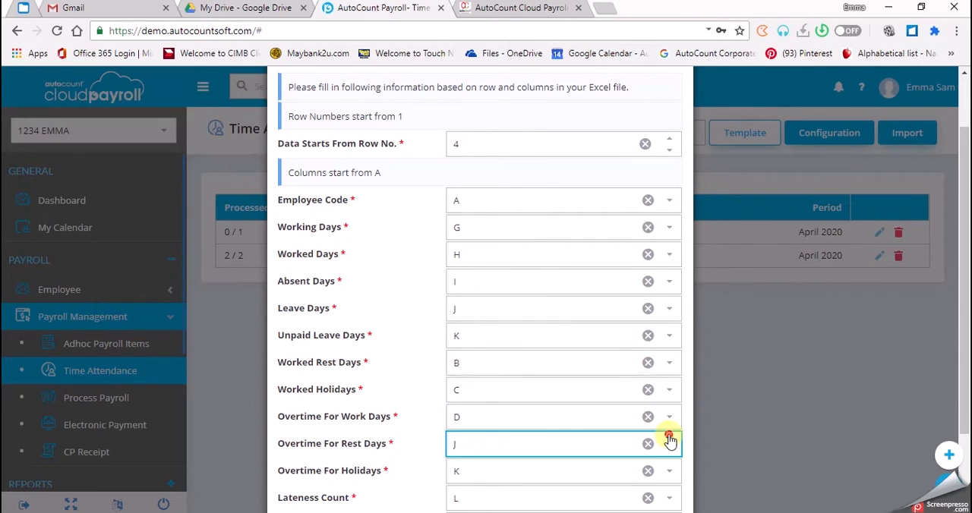
Map Overtime For Rest Days to column E and Overtime For Holidays to column F, and save the configuration.
{"action": "left_click", "coordinate": [666, 440]}
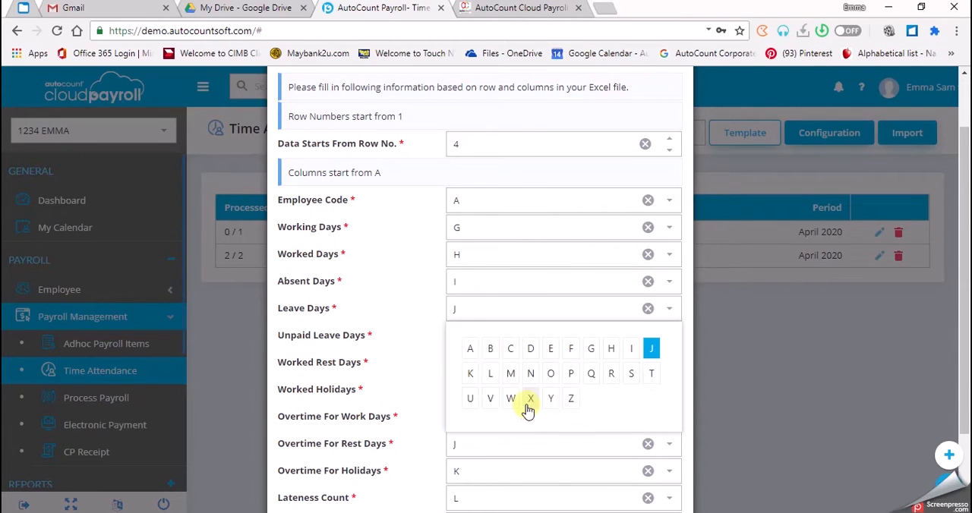
{"action": "left_click", "coordinate": [548, 351]}
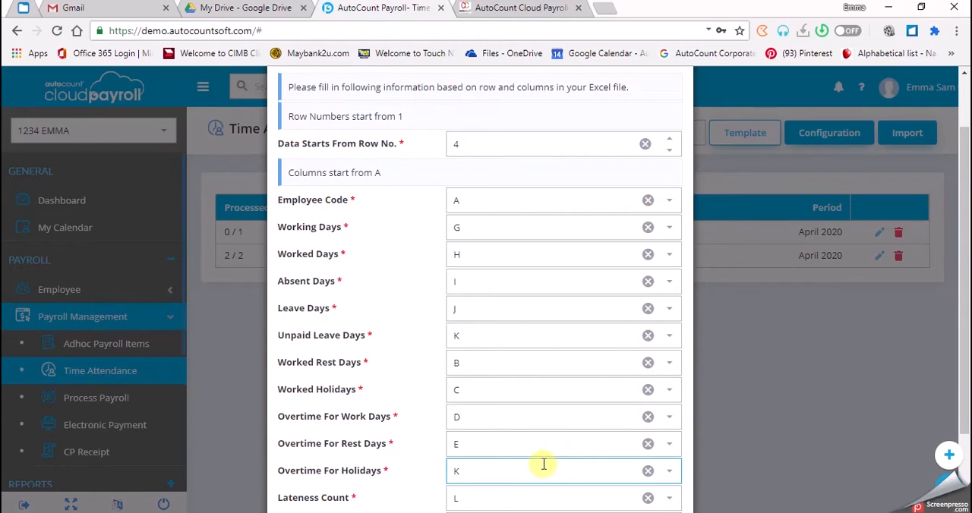
{"action": "left_click", "coordinate": [669, 470]}
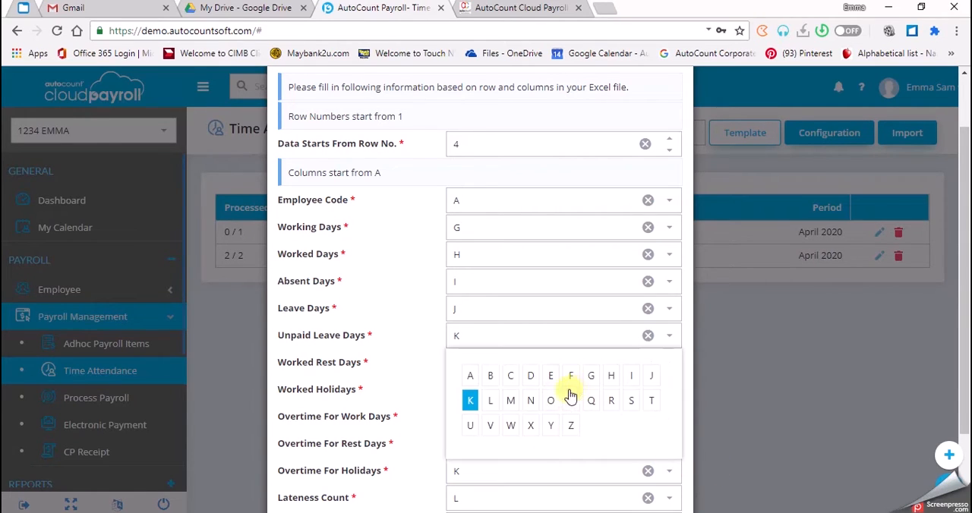
{"action": "left_click", "coordinate": [571, 375]}
{"action": "scroll", "coordinate": [574, 377], "scroll_direction": "down", "scroll_amount": 1}
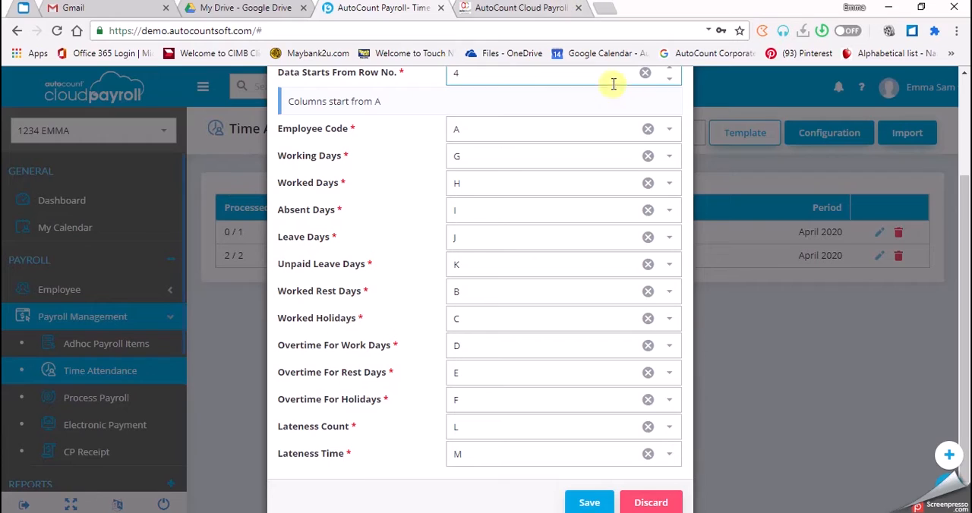
{"action": "left_click", "coordinate": [578, 505]}
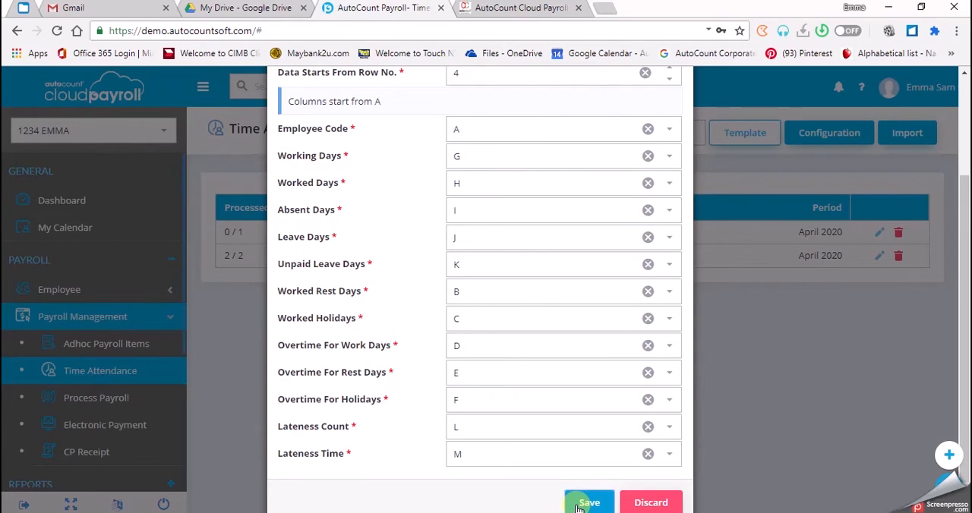
Check the column mapping from Employee Code to Lateness Time and complete the save of the time attendance configuration.
{"action": "left_click", "coordinate": [585, 502]}
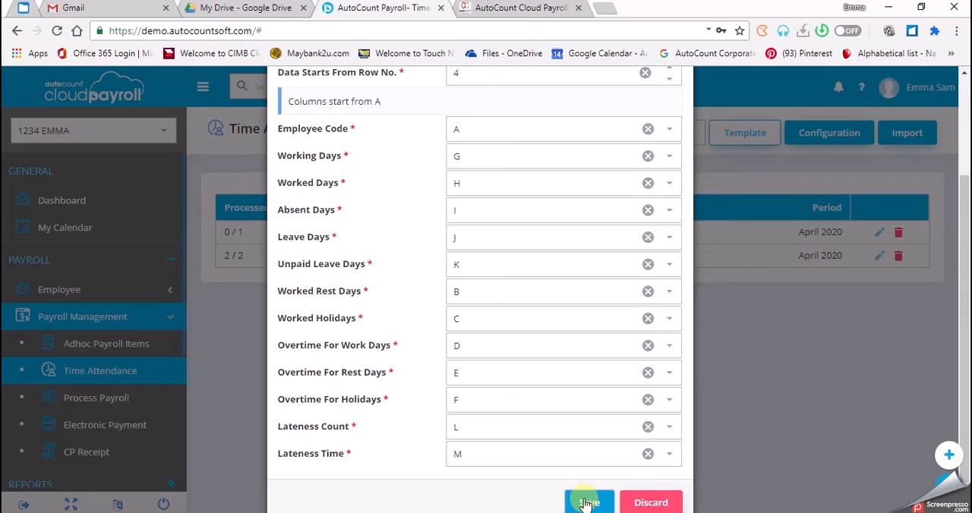
{"action": "scroll", "coordinate": [584, 505], "scroll_direction": "down", "scroll_amount": 1}
{"action": "scroll", "coordinate": [584, 503], "scroll_direction": "up", "scroll_amount": 3}
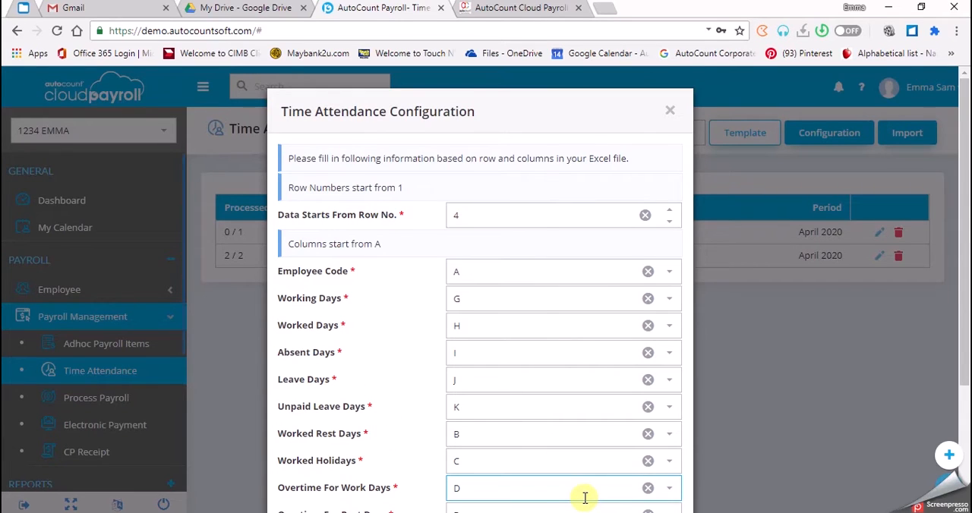
{"action": "scroll", "coordinate": [585, 497], "scroll_direction": "down", "scroll_amount": 3}
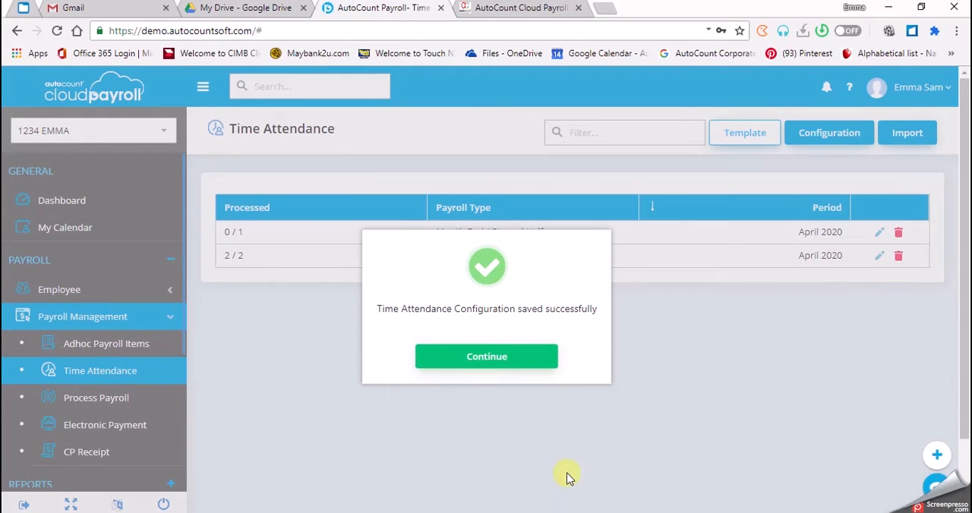
{"action": "left_click", "coordinate": [486, 357]}
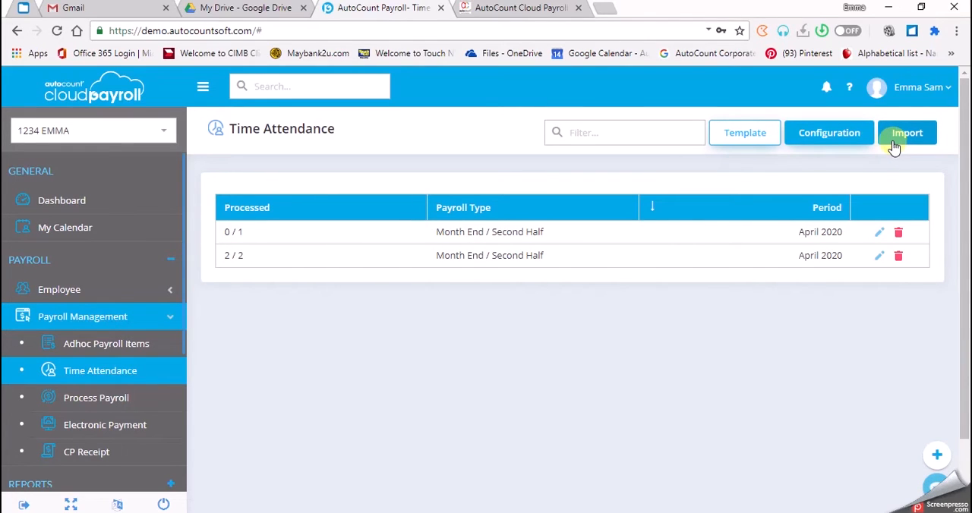
Switch to the course files page and open the chapter 10 file Time Attendance using own Template (2) (20200224).
{"action": "left_click", "coordinate": [513, 13]}
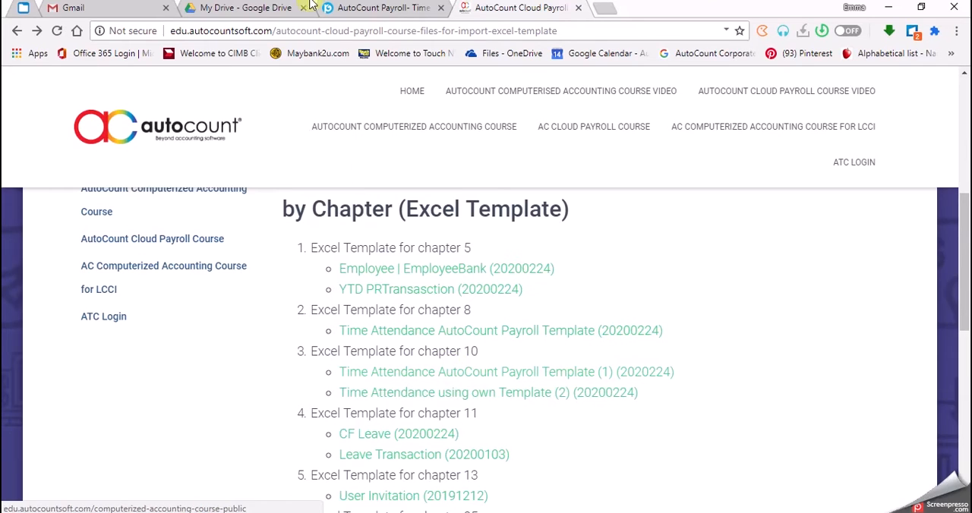
{"action": "left_click", "coordinate": [364, 7]}
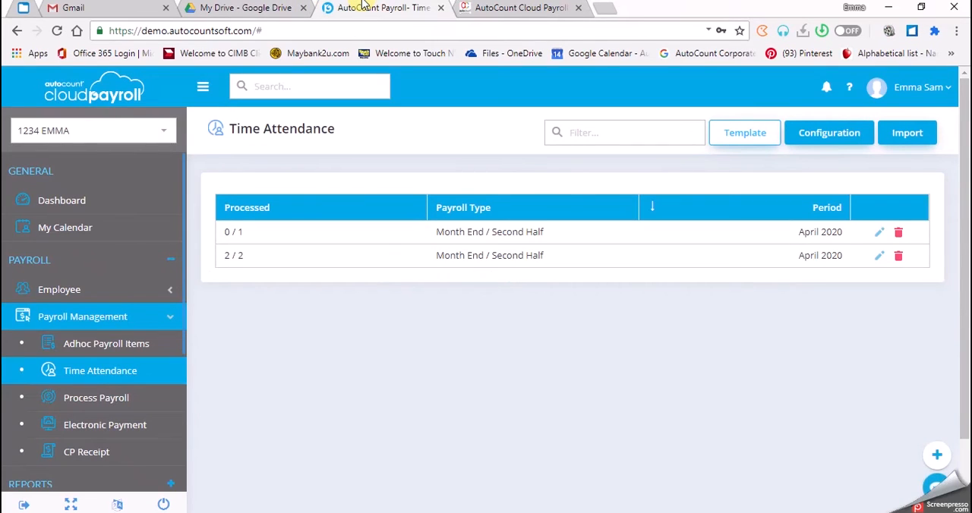
{"action": "left_click", "coordinate": [544, 7]}
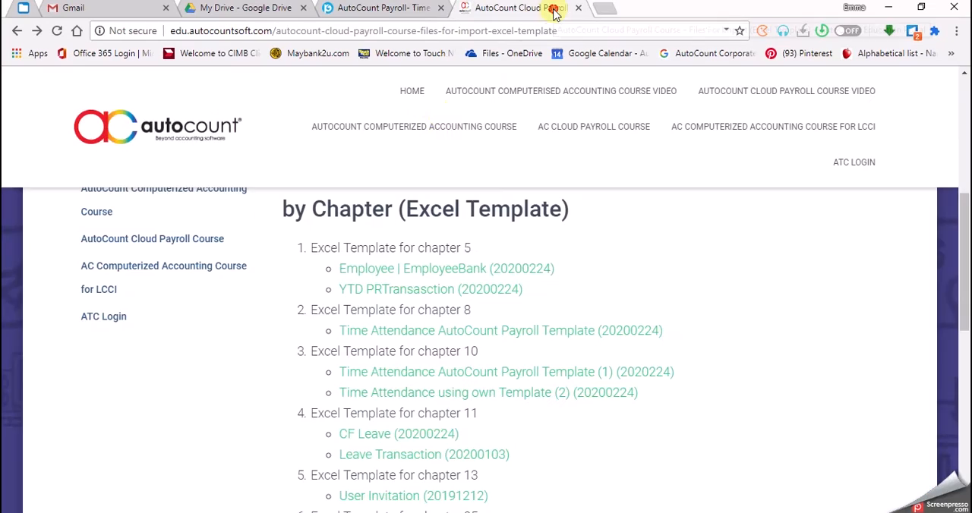
{"action": "left_click", "coordinate": [561, 396]}
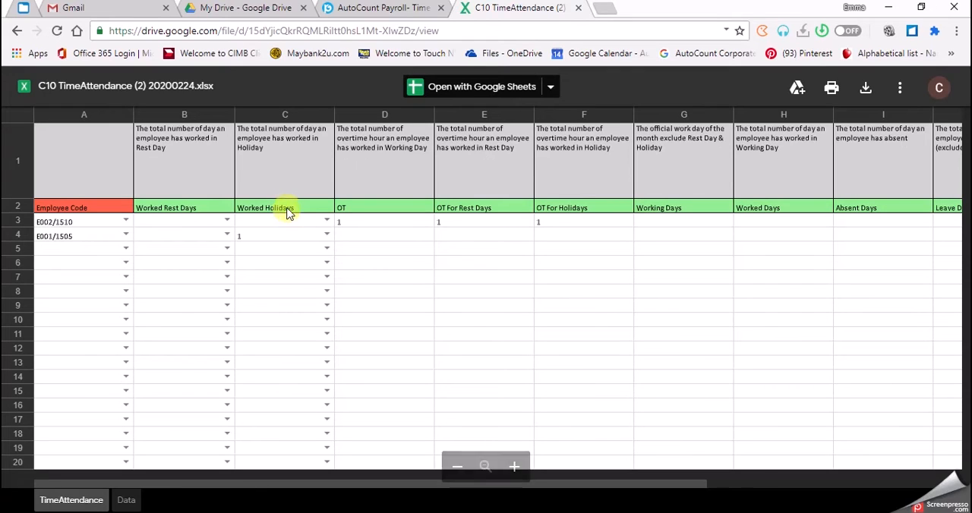
Switch back to AutoCount Payroll and dismiss the error dialogs on the Time Attendance page.
{"action": "left_click", "coordinate": [399, 8]}
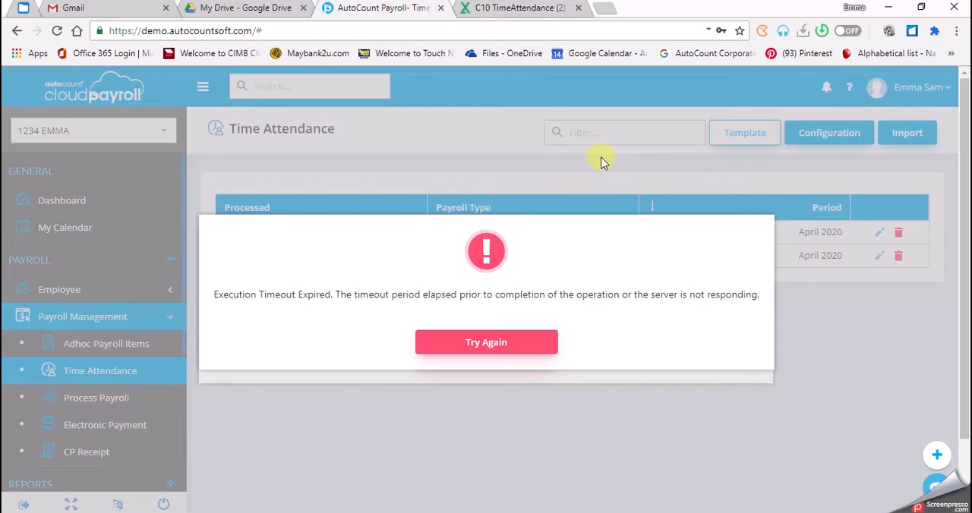
{"action": "left_click", "coordinate": [477, 343]}
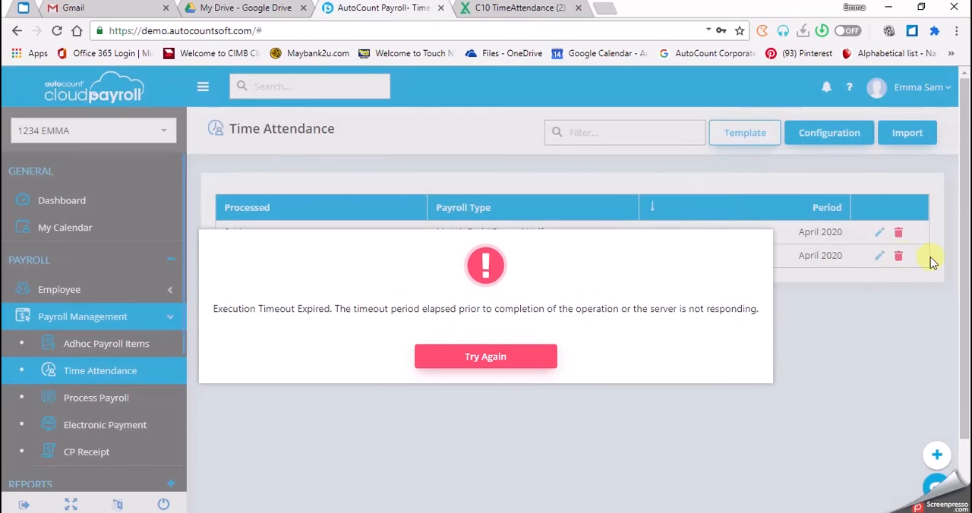
{"action": "left_click", "coordinate": [485, 353]}
{"action": "left_click", "coordinate": [905, 148]}
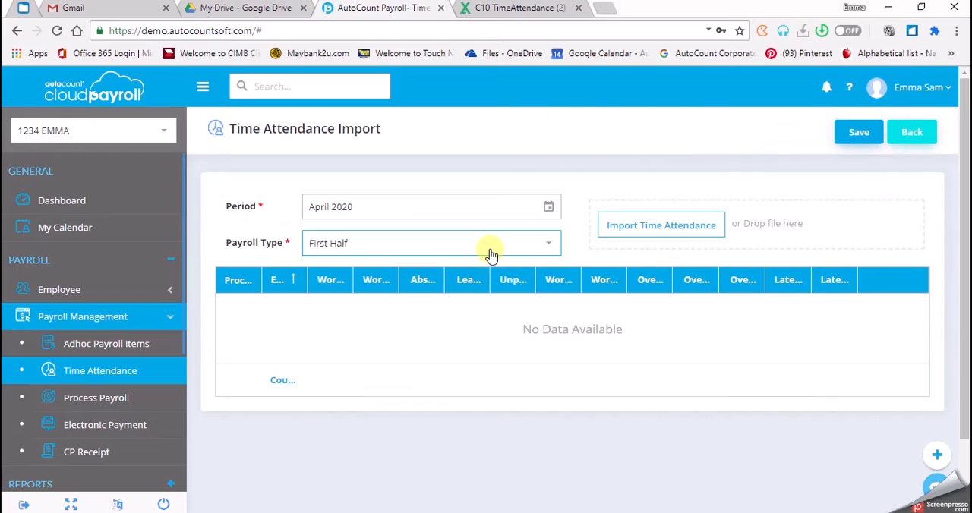
{"action": "left_click", "coordinate": [911, 133]}
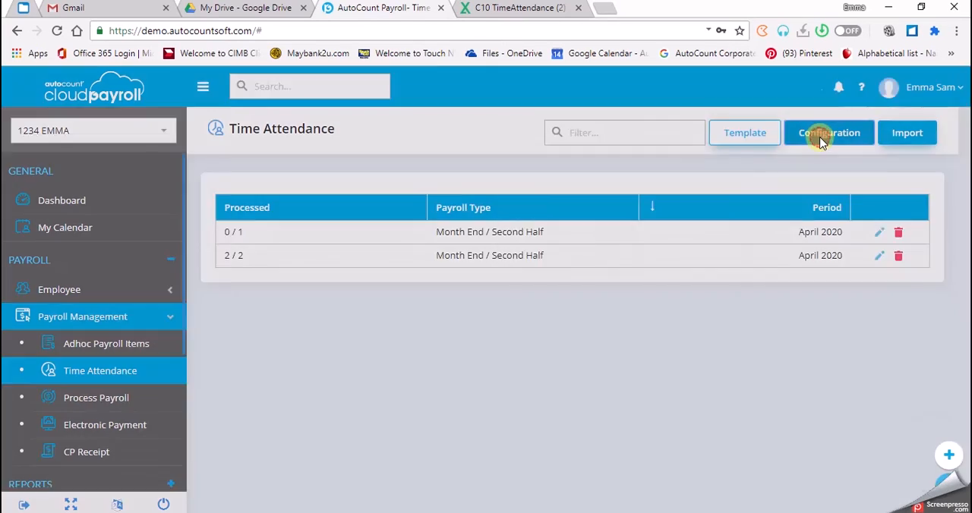
Reopen the time attendance configuration, review its row and column mapping, and save it again.
{"action": "left_click", "coordinate": [819, 143]}
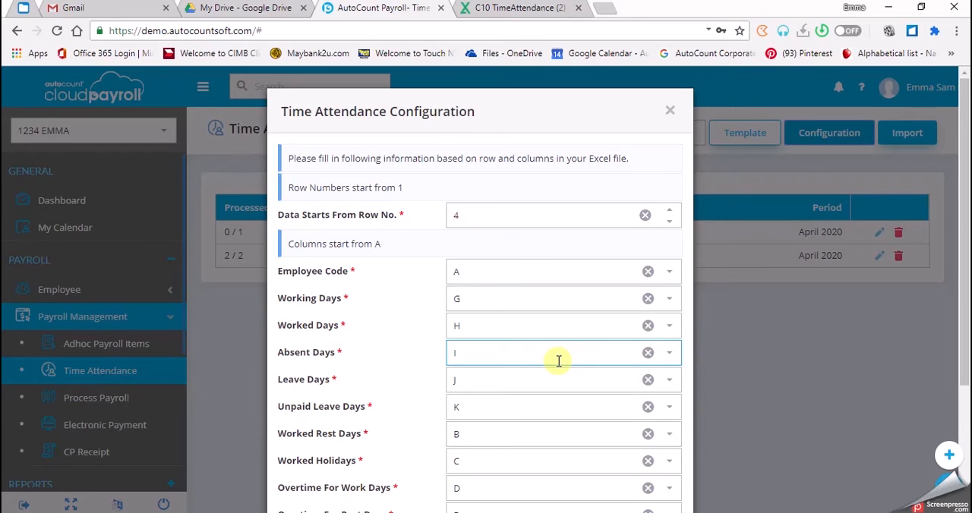
{"action": "scroll", "coordinate": [532, 341], "scroll_direction": "down", "scroll_amount": 1}
{"action": "scroll", "coordinate": [521, 281], "scroll_direction": "down", "scroll_amount": 1}
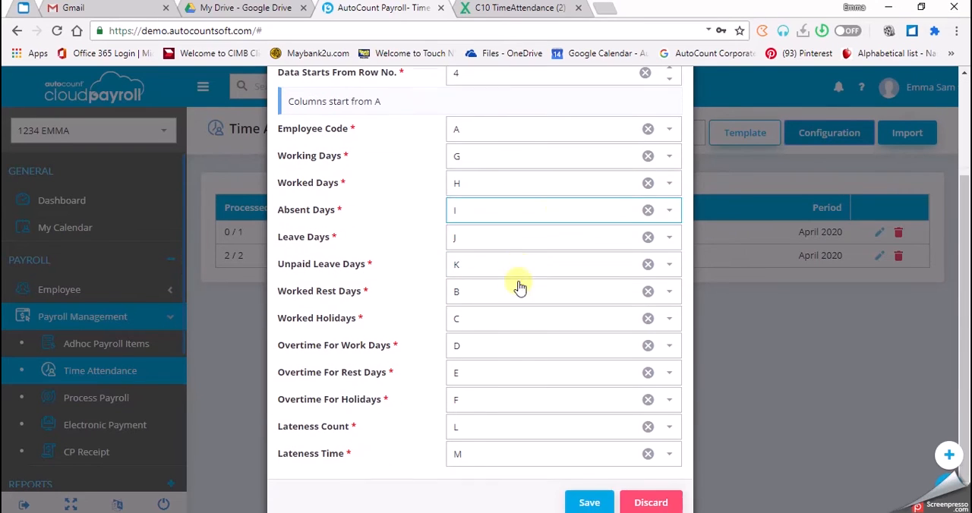
{"action": "scroll", "coordinate": [499, 448], "scroll_direction": "down", "scroll_amount": 1}
{"action": "left_click", "coordinate": [589, 472]}
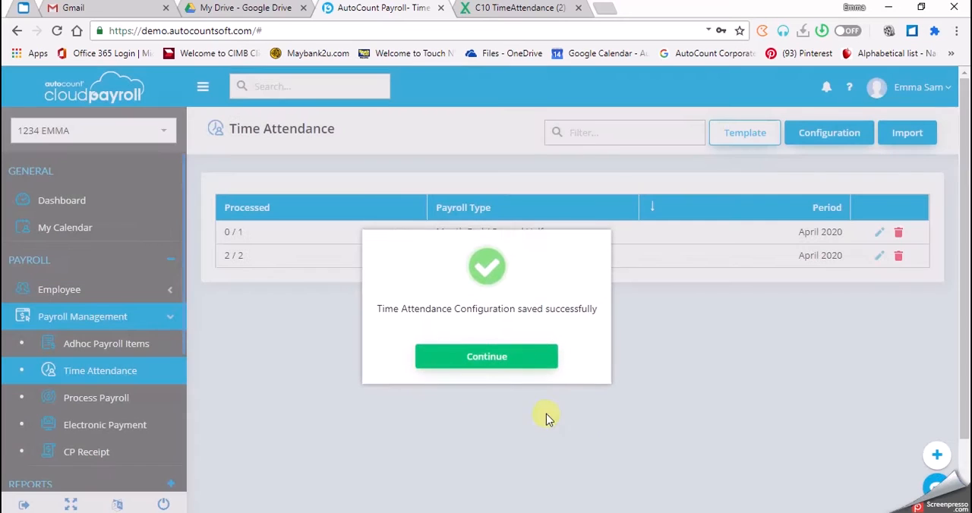
{"action": "left_click", "coordinate": [462, 354]}
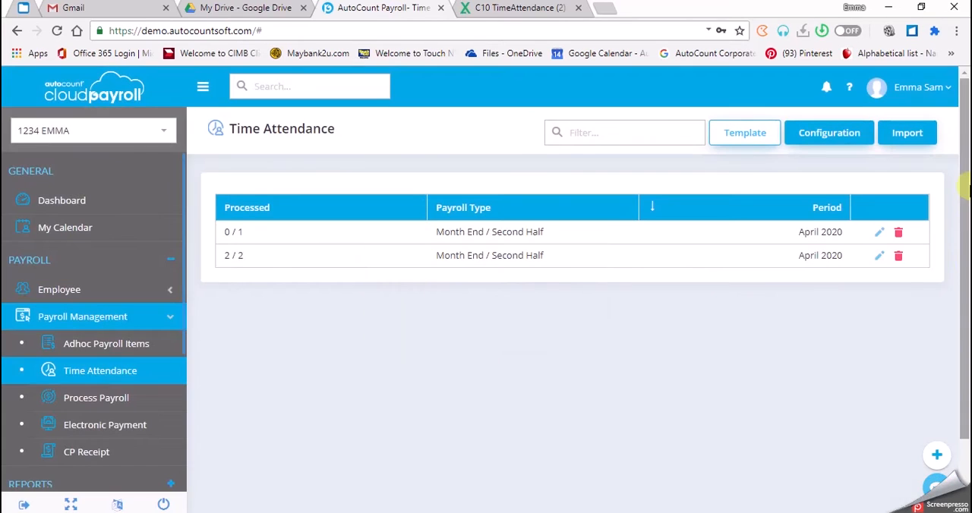
Start a time attendance import with payroll type Month End / Second Half and load the file C10 TimeAttendance (2) 200224.
{"action": "left_click", "coordinate": [905, 134]}
{"action": "left_click", "coordinate": [349, 244]}
{"action": "left_click", "coordinate": [354, 284]}
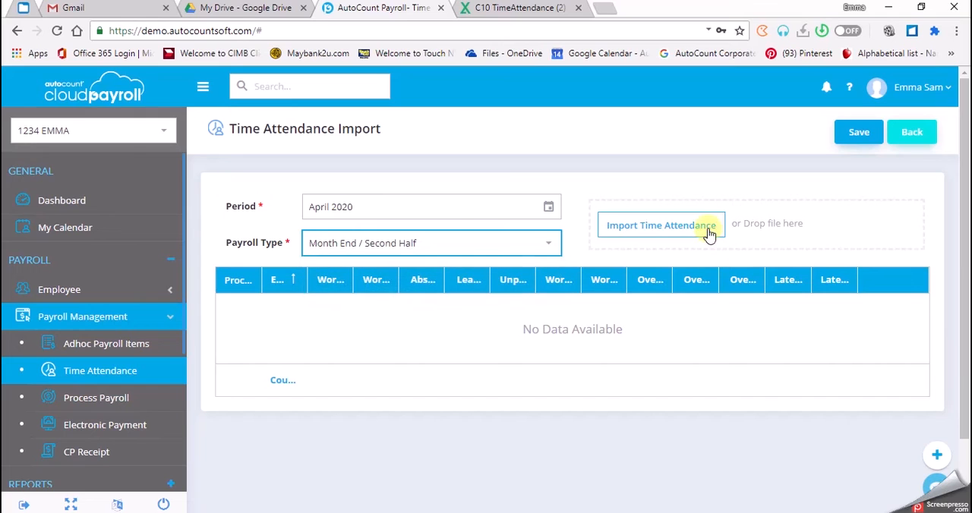
{"action": "left_click", "coordinate": [705, 231]}
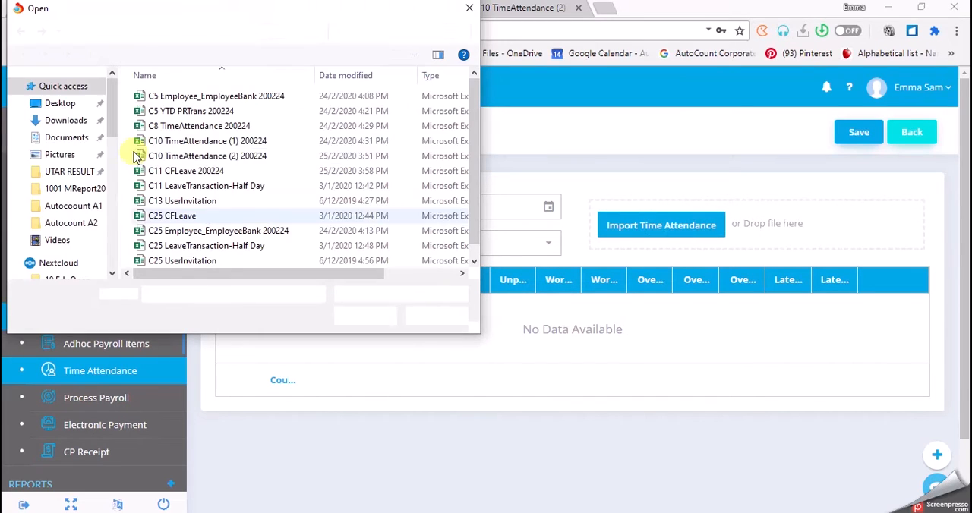
{"action": "left_click", "coordinate": [235, 161]}
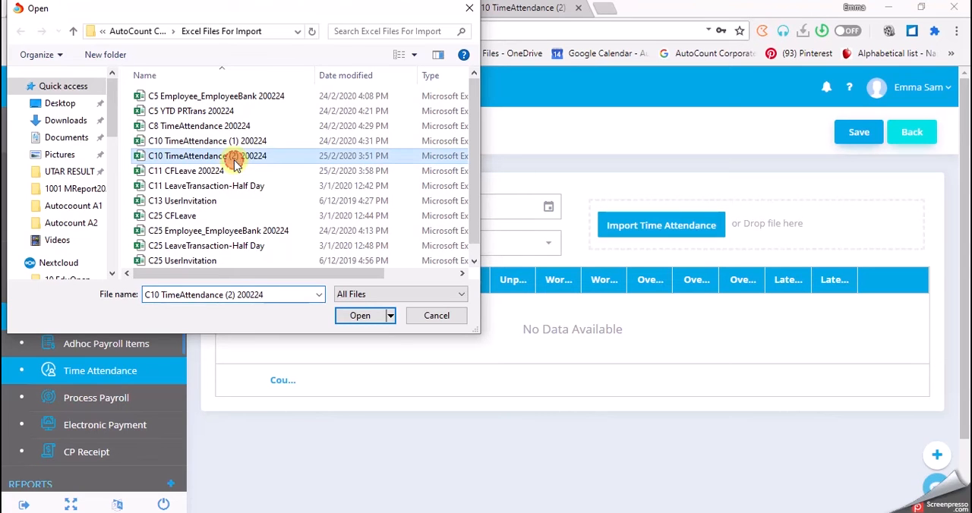
{"action": "left_click", "coordinate": [344, 315]}
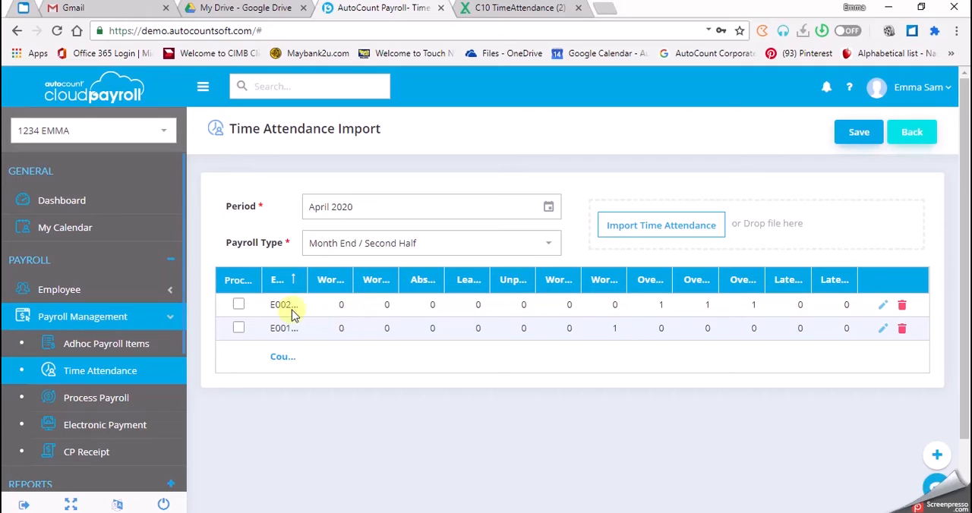
Adjust the column widths in the import grid to examine the imported employee codes and worked holiday values.
{"action": "left_click_drag", "start_coordinate": [307, 279], "coordinate": [360, 279]}
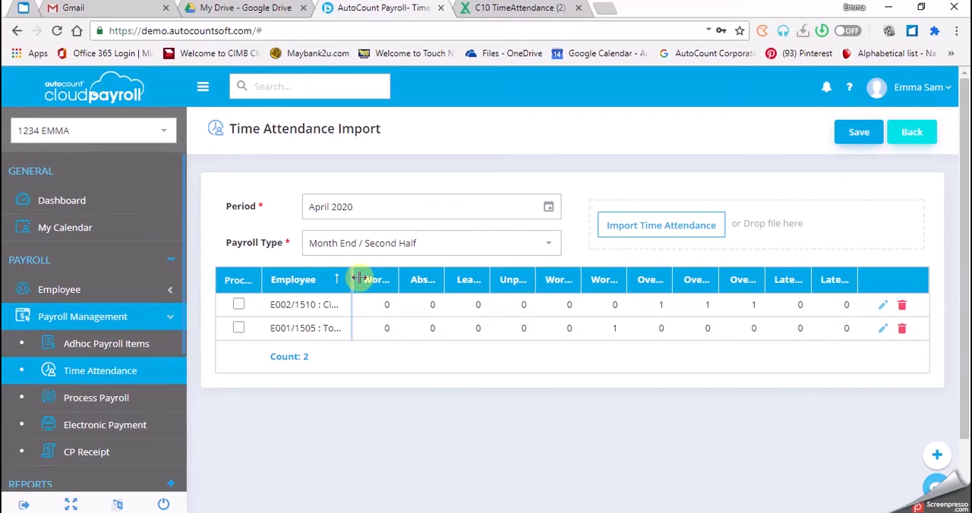
{"action": "left_click_drag", "start_coordinate": [360, 278], "coordinate": [322, 278]}
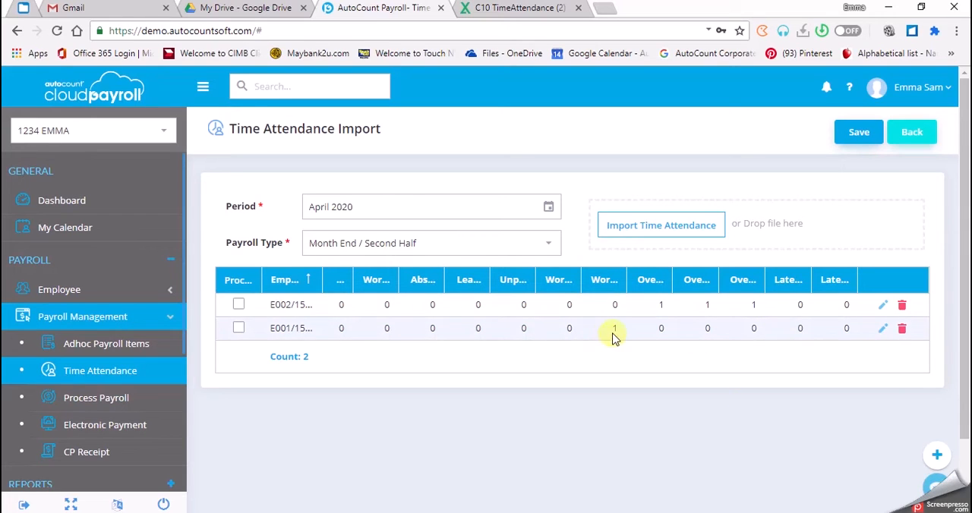
{"action": "mouse_move", "coordinate": [625, 277]}
{"action": "left_mouse_down"}
{"action": "mouse_move", "coordinate": [669, 270]}
{"action": "mouse_move", "coordinate": [624, 273]}
{"action": "left_mouse_up"}
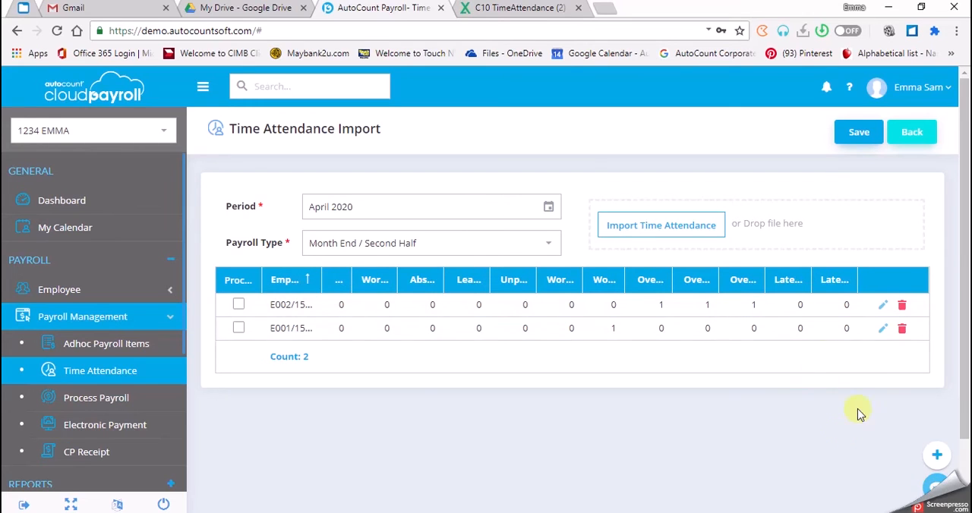
Save the imported April 2020 time attendance data.
{"action": "left_click", "coordinate": [861, 136]}
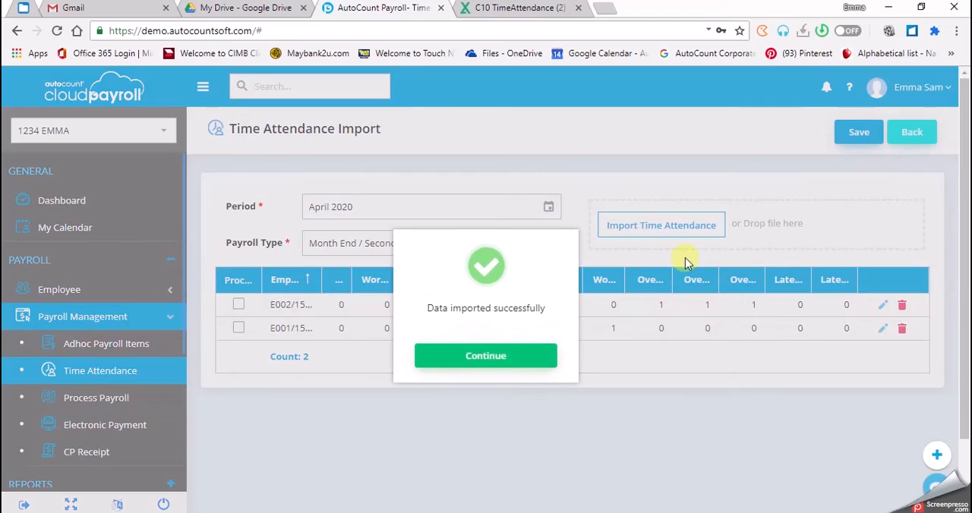
{"action": "left_click", "coordinate": [488, 352]}
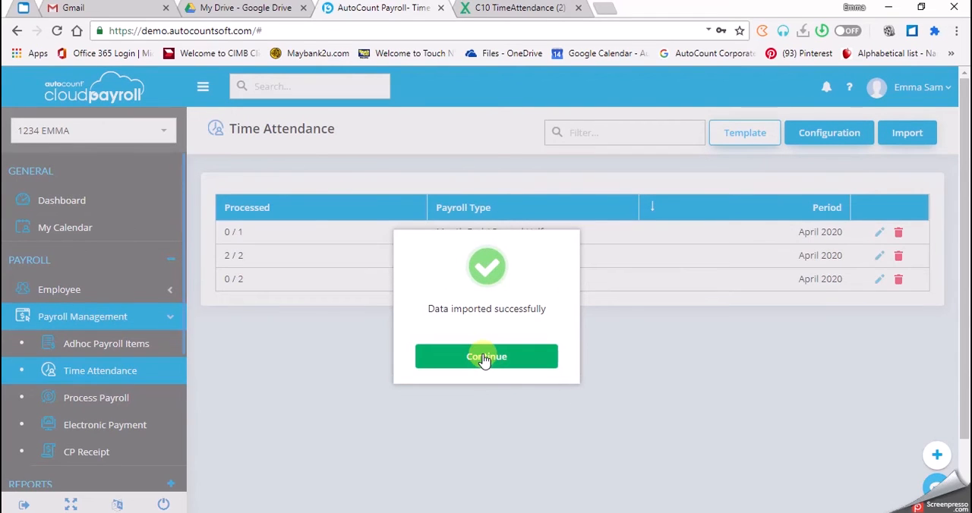
{"action": "left_click", "coordinate": [484, 359]}
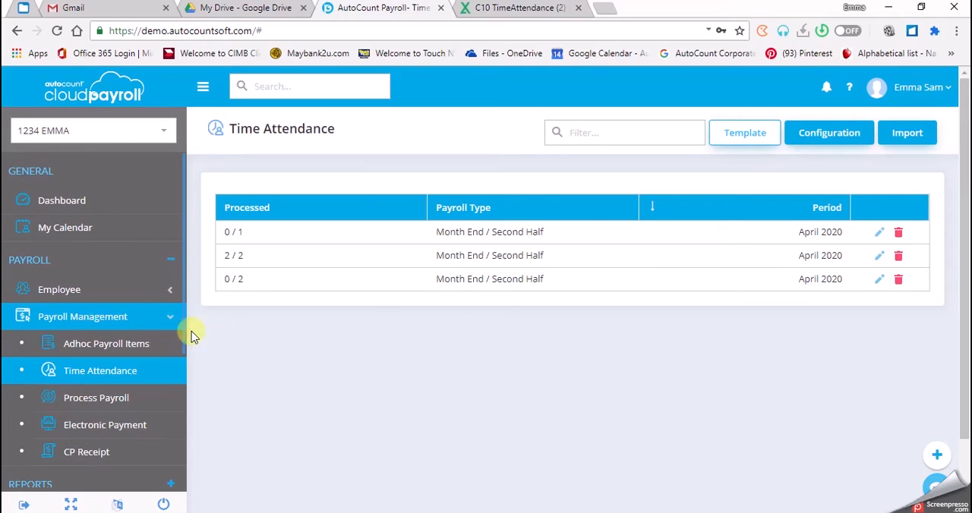
Open the details of the two-employee Month End / Second Half payroll for April 2020 and collapse the employee list.
{"action": "left_click", "coordinate": [87, 401]}
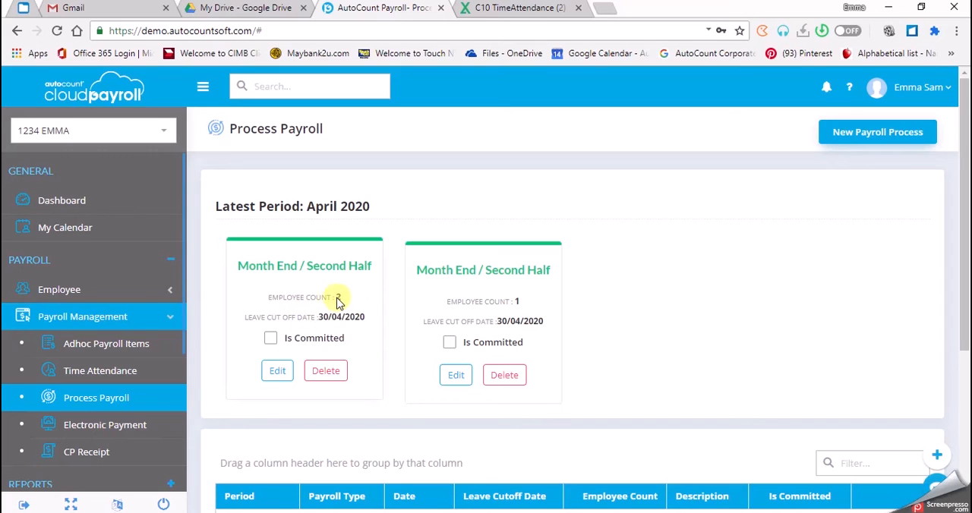
{"action": "left_click", "coordinate": [280, 375]}
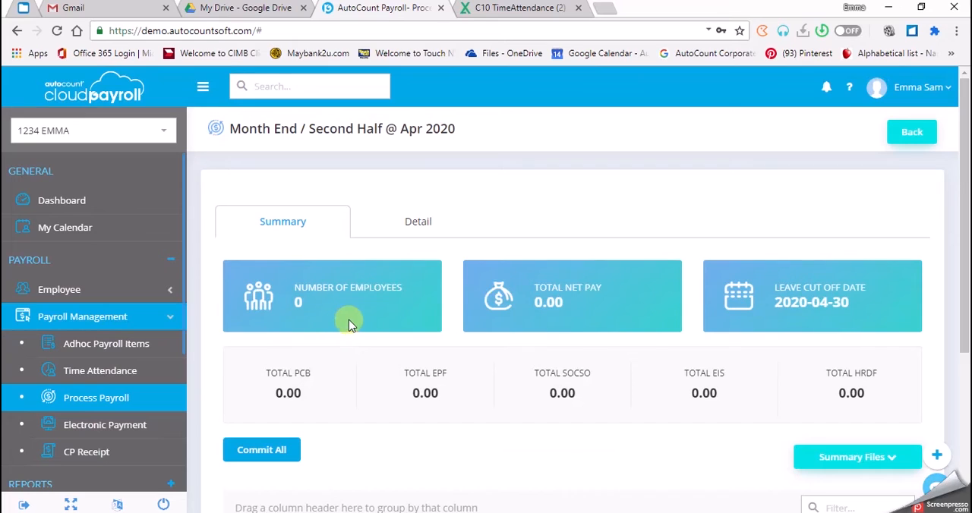
{"action": "left_click", "coordinate": [419, 224]}
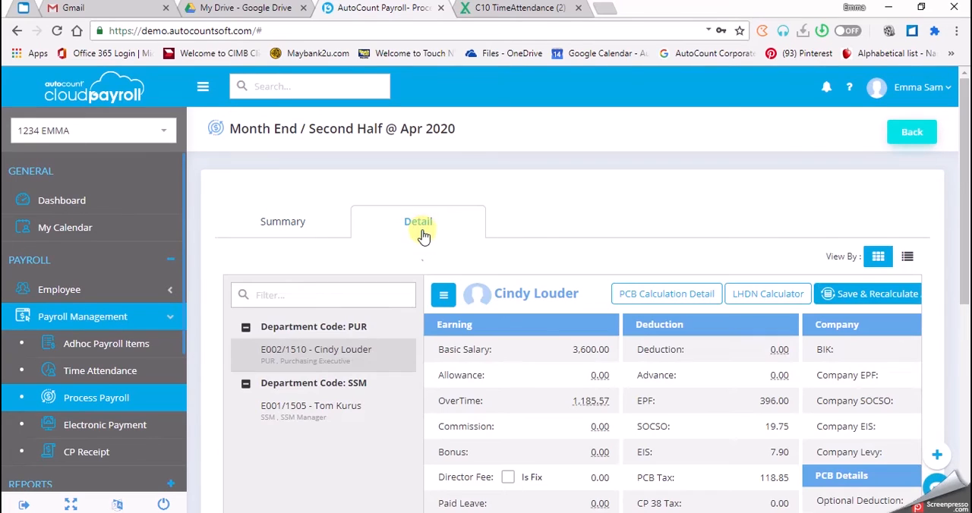
{"action": "left_click", "coordinate": [444, 296]}
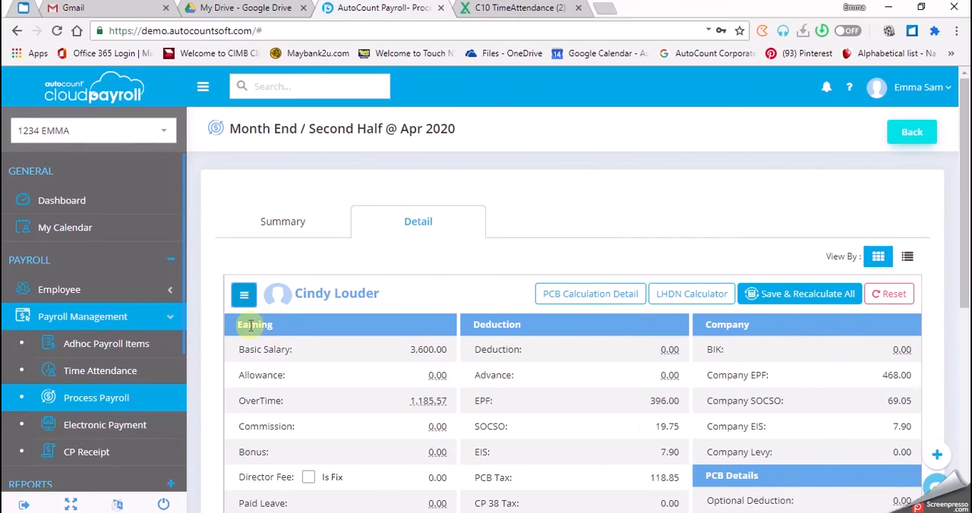
Reset the displayed employee's payroll and examine the breakdown of the overtime amount.
{"action": "left_click", "coordinate": [904, 301]}
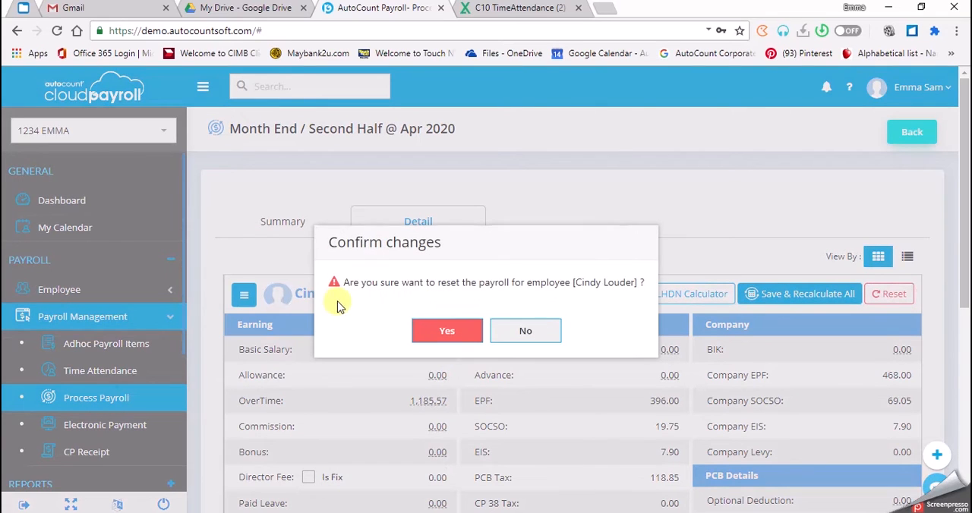
{"action": "left_click", "coordinate": [435, 332]}
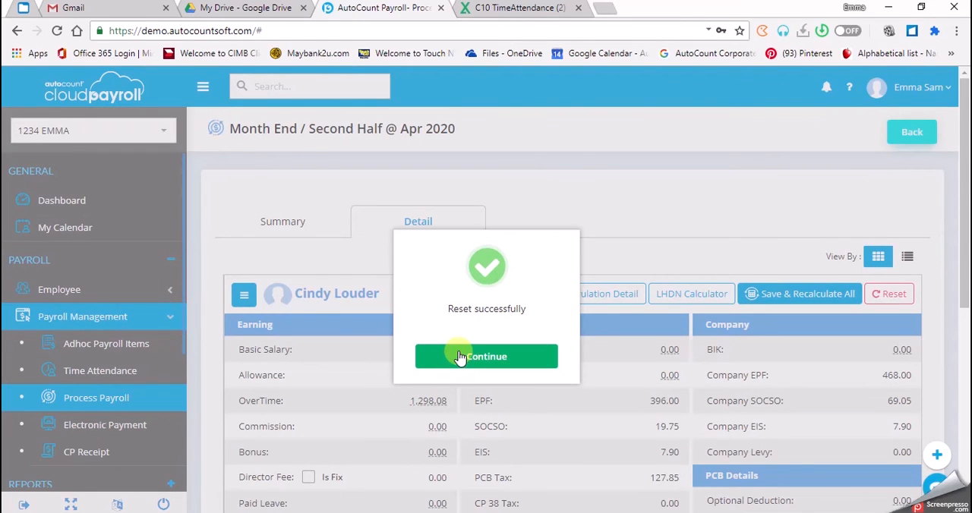
{"action": "left_click", "coordinate": [460, 356]}
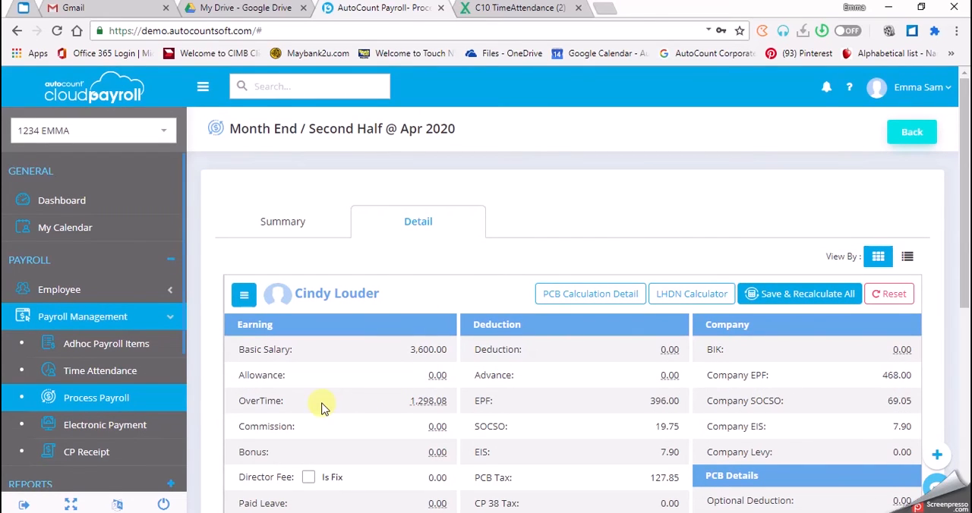
{"action": "left_click", "coordinate": [431, 401]}
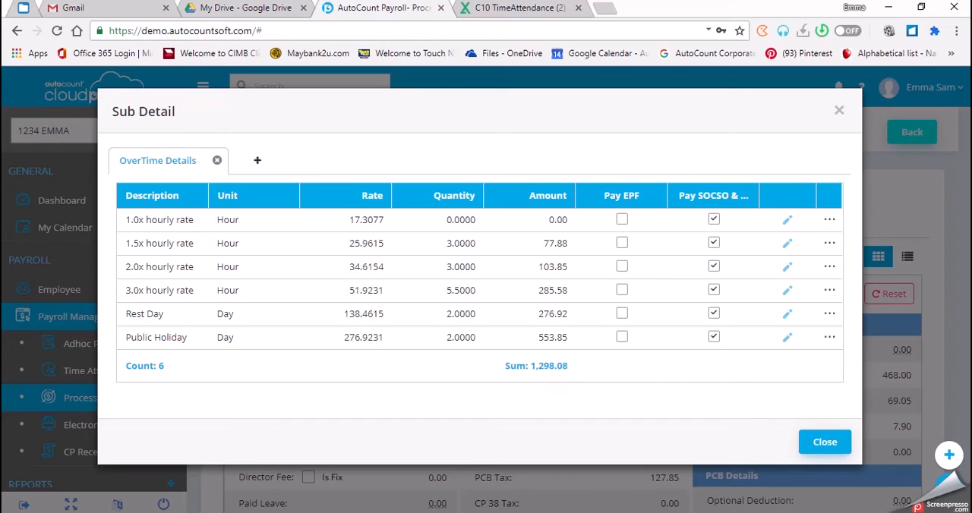
{"action": "left_click", "coordinate": [824, 441]}
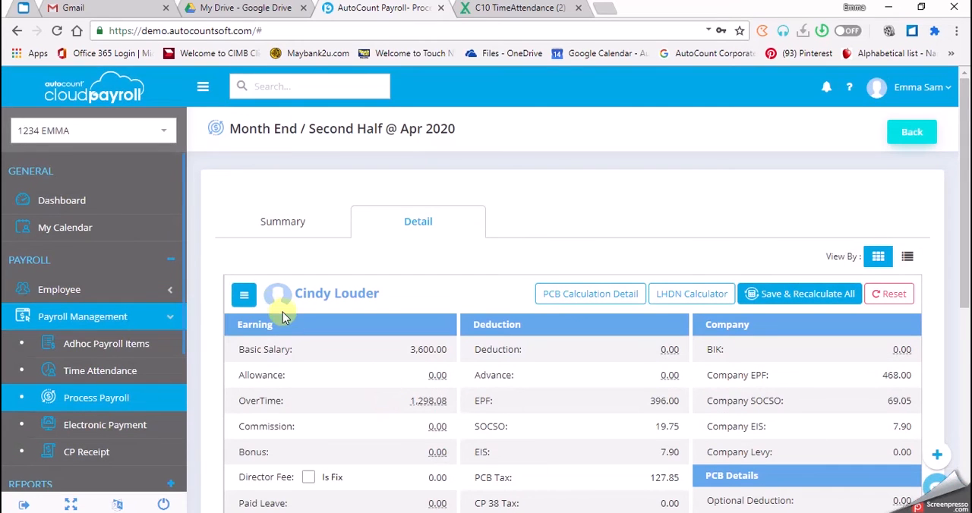
Display the payroll of the employee in department SSM, collapse the employee list and reset that employee's payroll.
{"action": "left_click", "coordinate": [244, 295]}
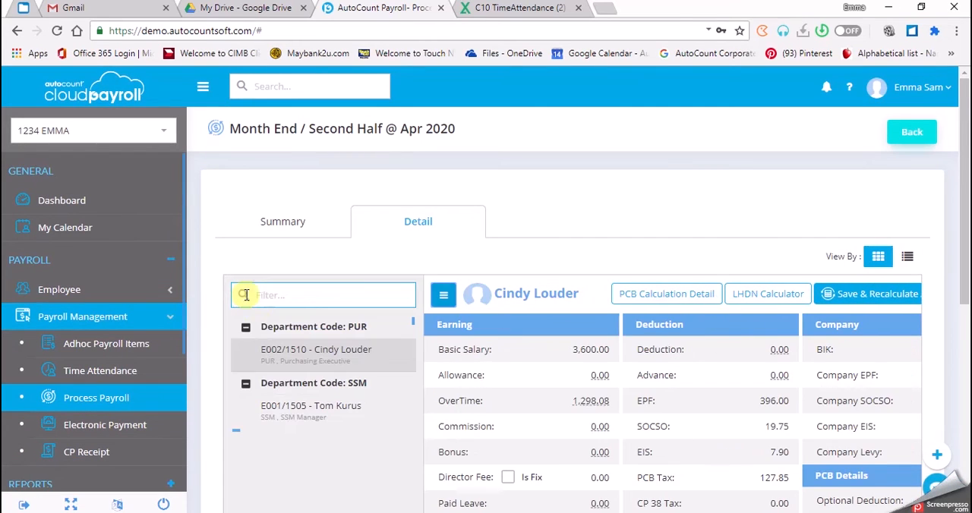
{"action": "left_click", "coordinate": [274, 422]}
{"action": "left_click", "coordinate": [444, 295]}
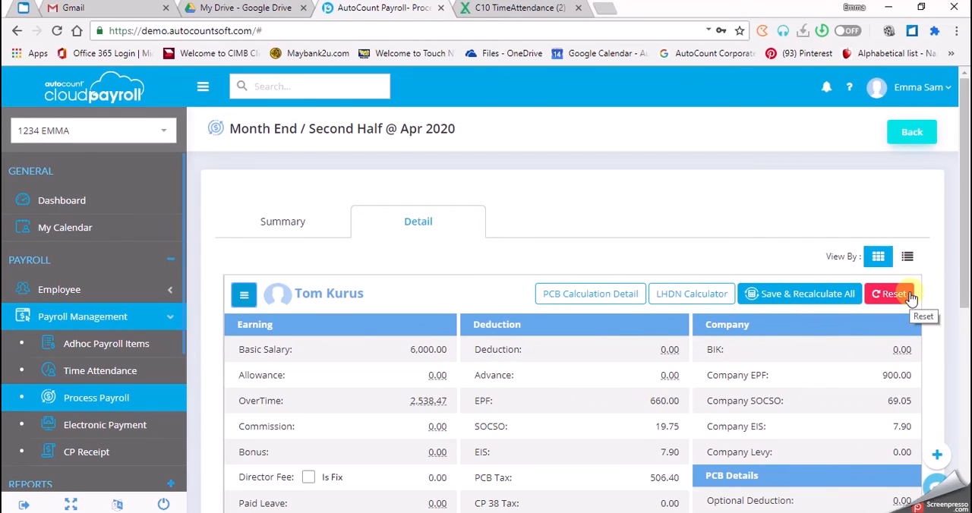
{"action": "left_click", "coordinate": [910, 296]}
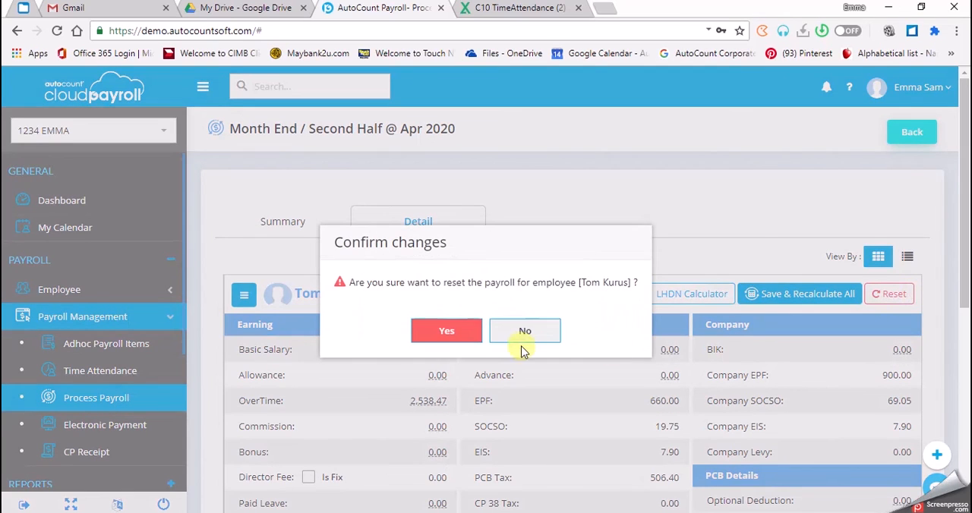
{"action": "left_click", "coordinate": [445, 331]}
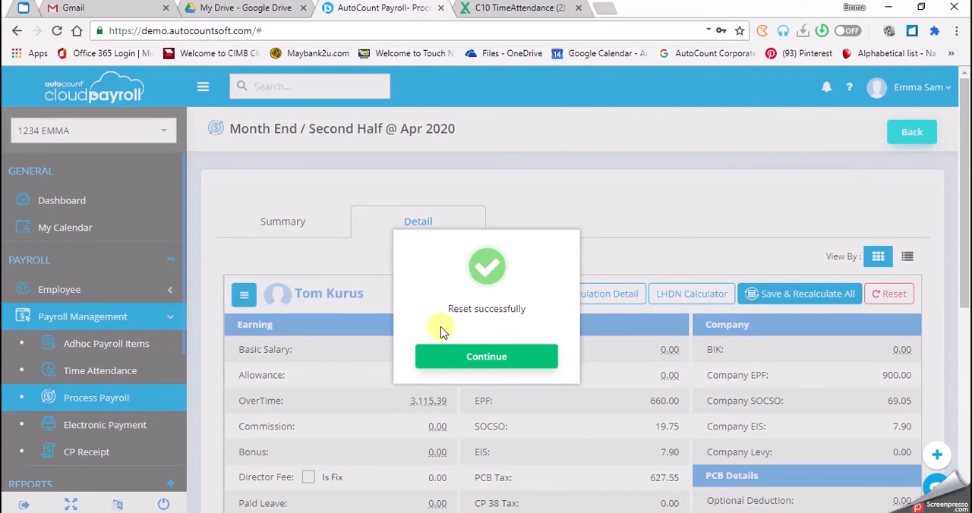
{"action": "left_click", "coordinate": [452, 359]}
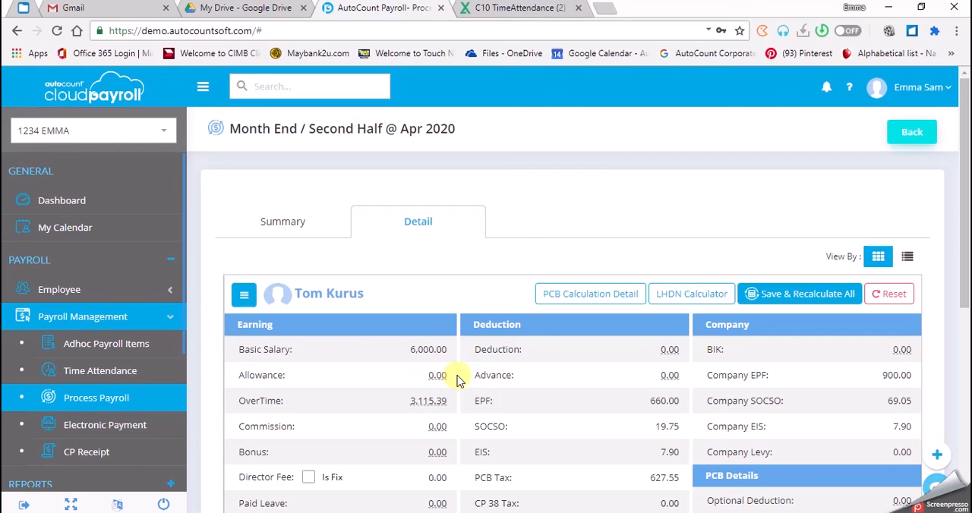
Examine the breakdown of the SSM employee's overtime amount and return to the Process Payroll overview.
{"action": "left_click", "coordinate": [425, 403]}
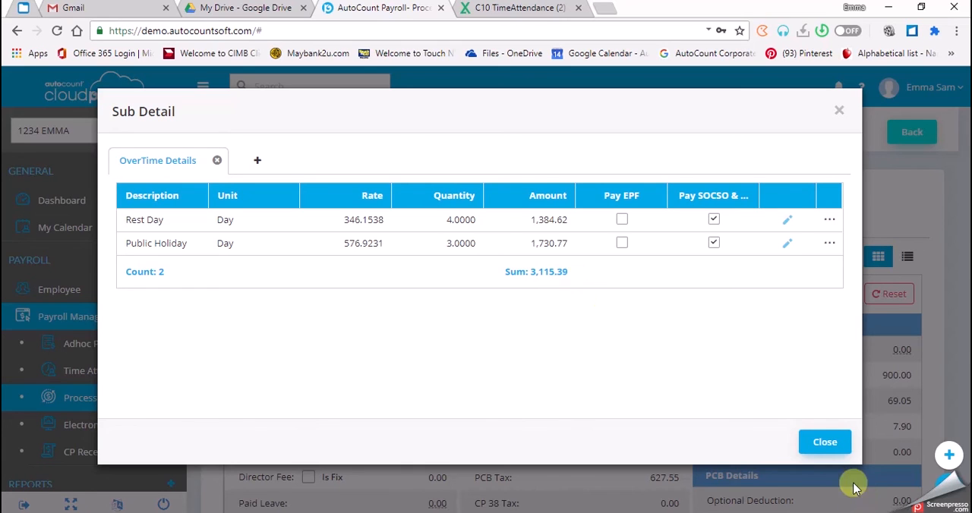
{"action": "left_click", "coordinate": [825, 443]}
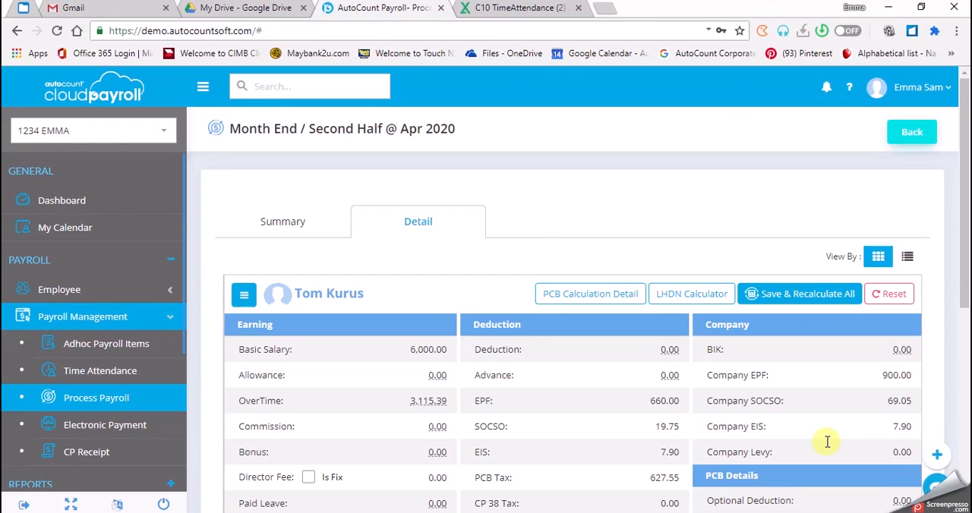
{"action": "left_click", "coordinate": [914, 133]}
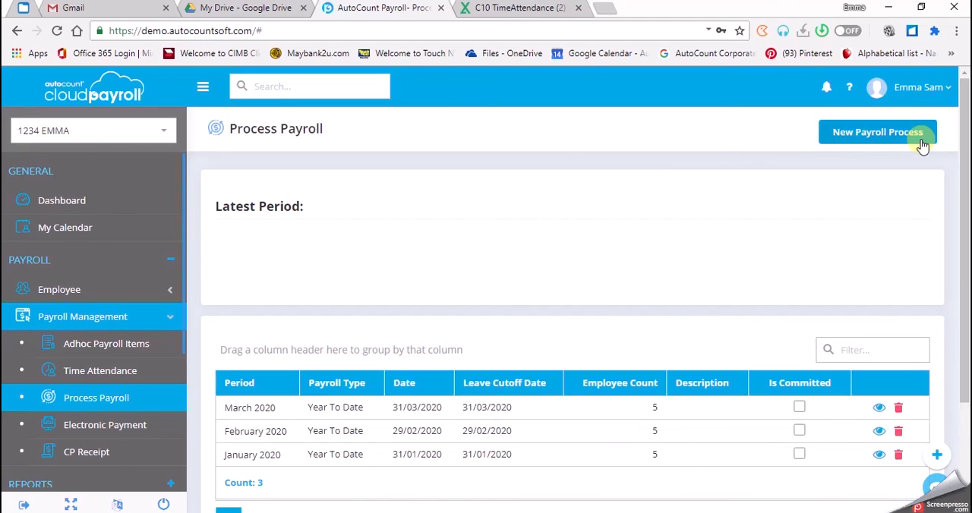